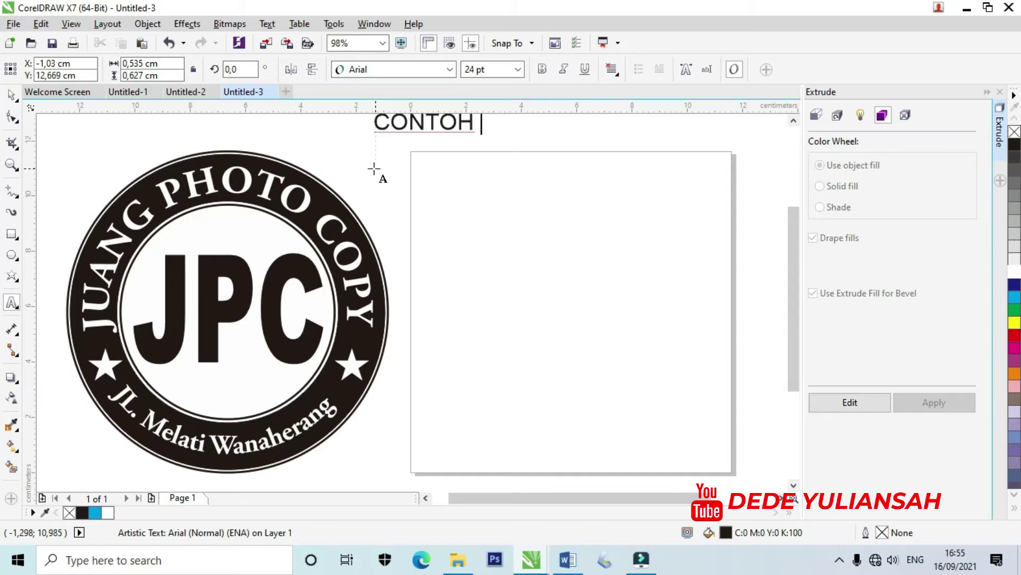
Step: Complete the title text as "CONTOH DESAIN STEMPEL" and place it just above the page, roughly centred over it
{"action": "type", "text": "SAIN STE"}
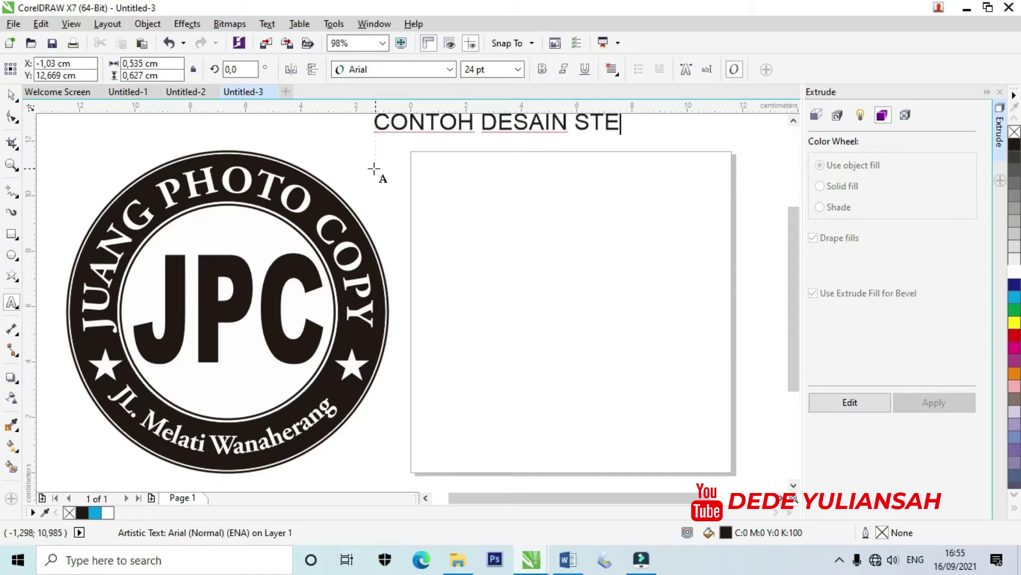
{"action": "type", "text": "MPEL"}
{"action": "left_click", "coordinate": [11, 95]}
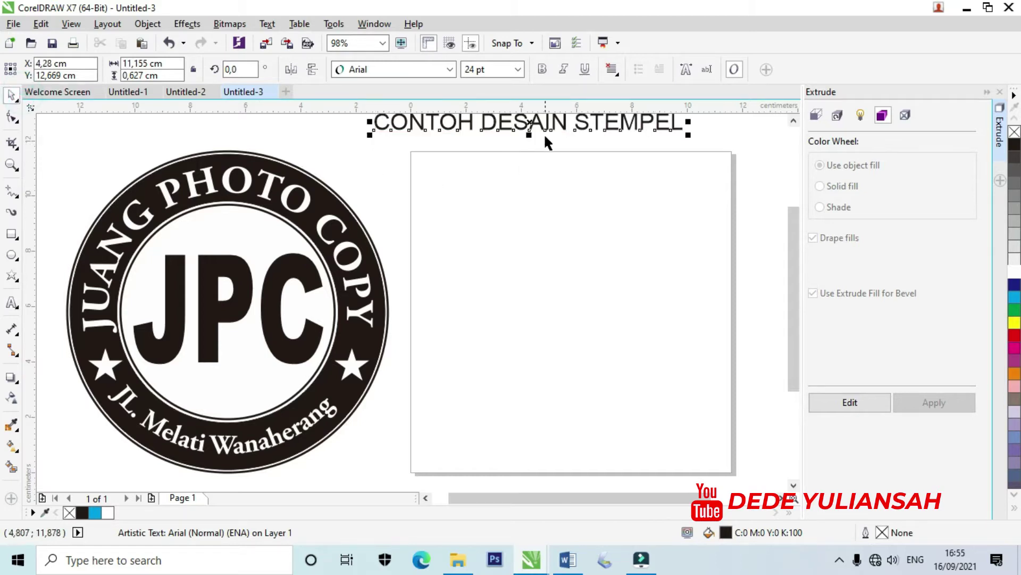
{"action": "left_click_drag", "start_coordinate": [527, 123], "coordinate": [556, 134]}
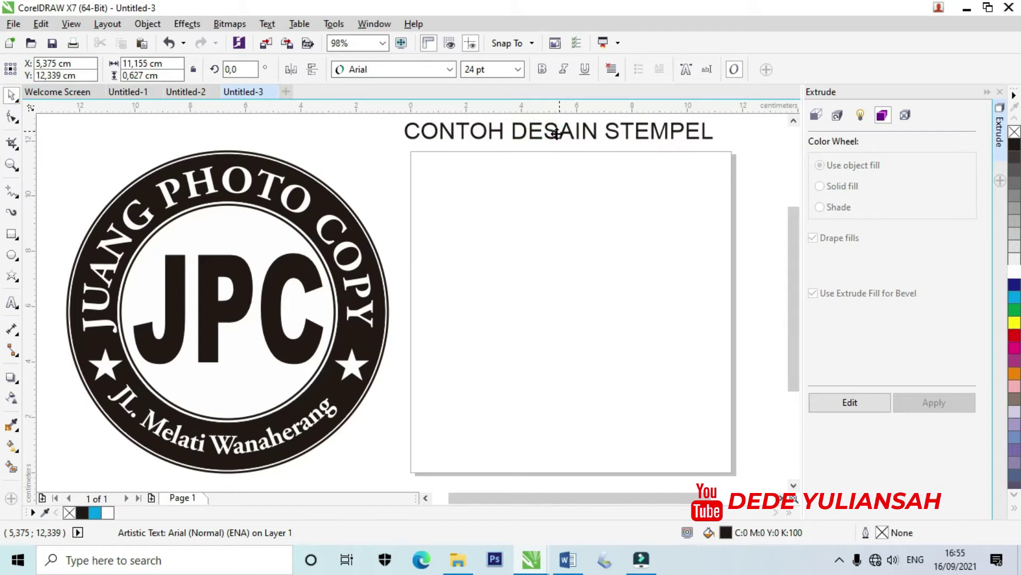
{"action": "left_click", "coordinate": [356, 149]}
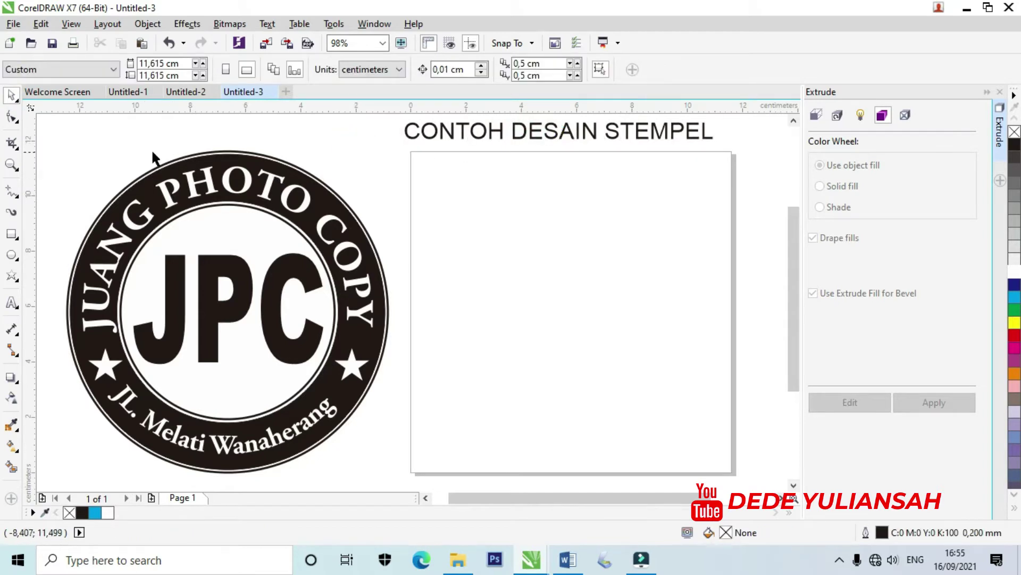
Step: Draw a circle centred on the page and enlarge it to about 11.6 cm across so it fills the page
{"action": "left_click", "coordinate": [13, 256]}
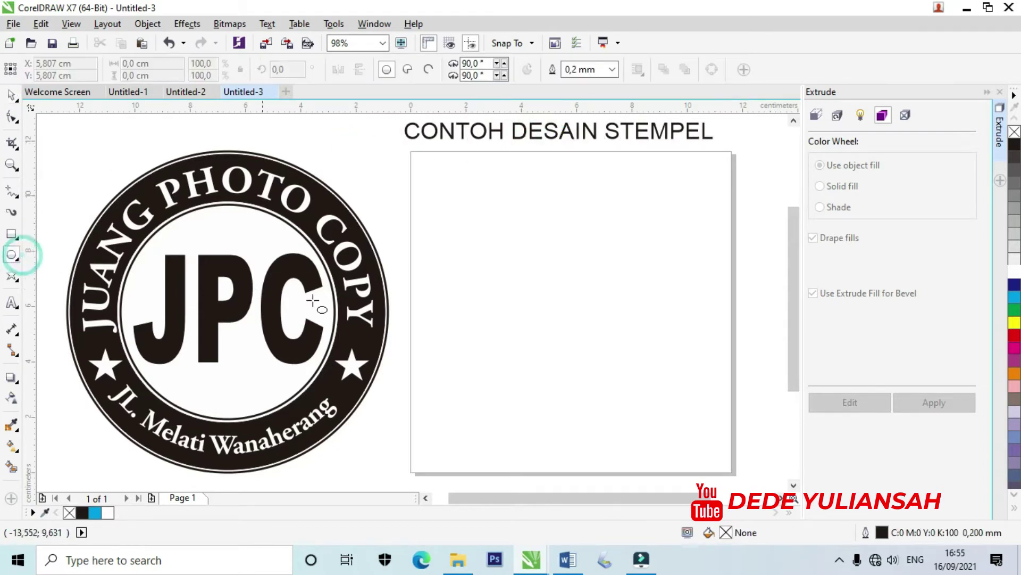
{"action": "left_click_drag", "start_coordinate": [554, 283], "coordinate": [680, 416]}
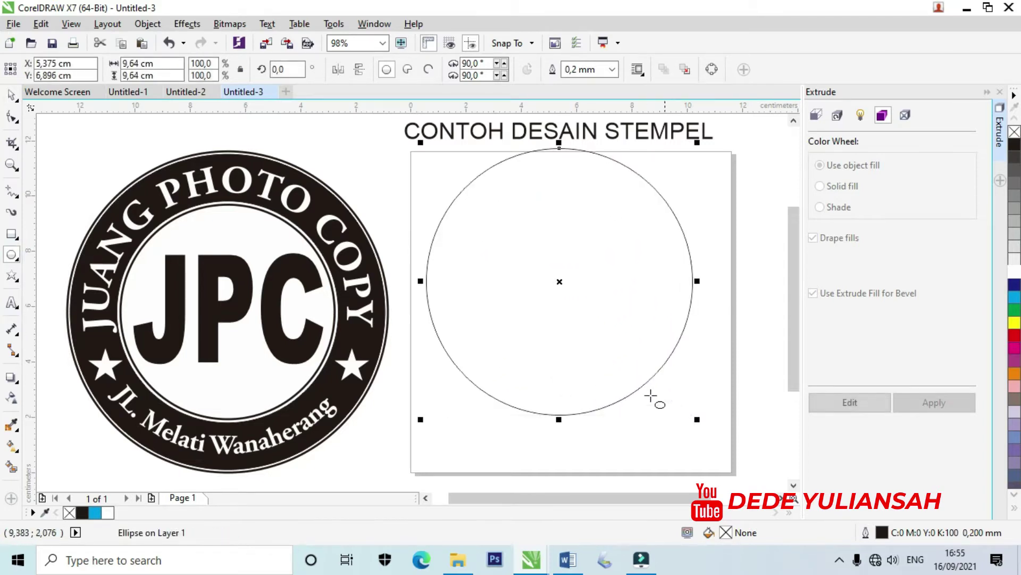
{"action": "left_click", "coordinate": [13, 96]}
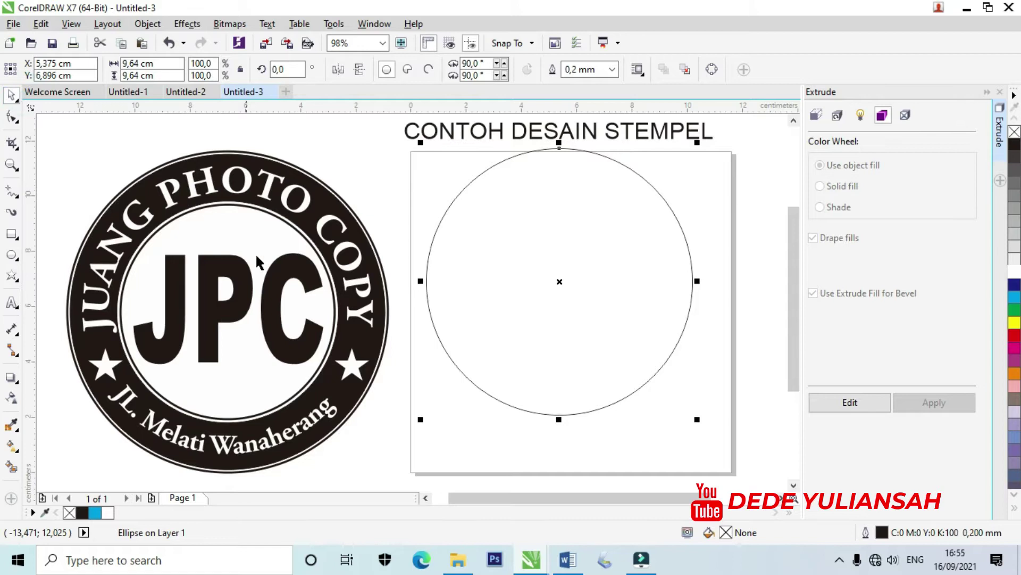
{"action": "left_click_drag", "start_coordinate": [436, 314], "coordinate": [448, 344]}
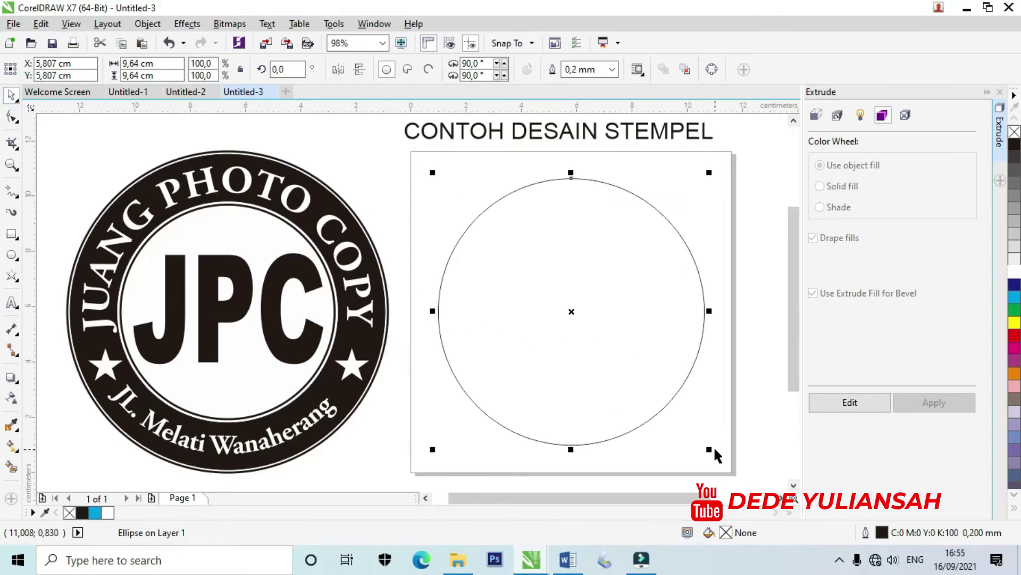
{"action": "left_click_drag", "start_coordinate": [711, 450], "coordinate": [742, 480]}
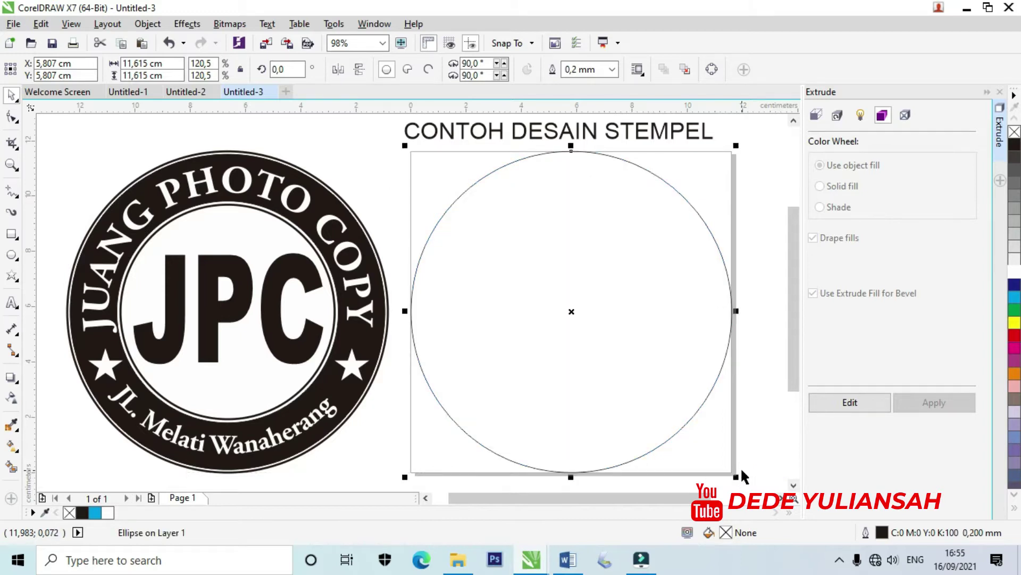
{"action": "left_click", "coordinate": [394, 184]}
Step: Duplicate the circle in place by copying and pasting, and shrink the copy concentrically to about 11.4 cm across
{"action": "left_click", "coordinate": [641, 200]}
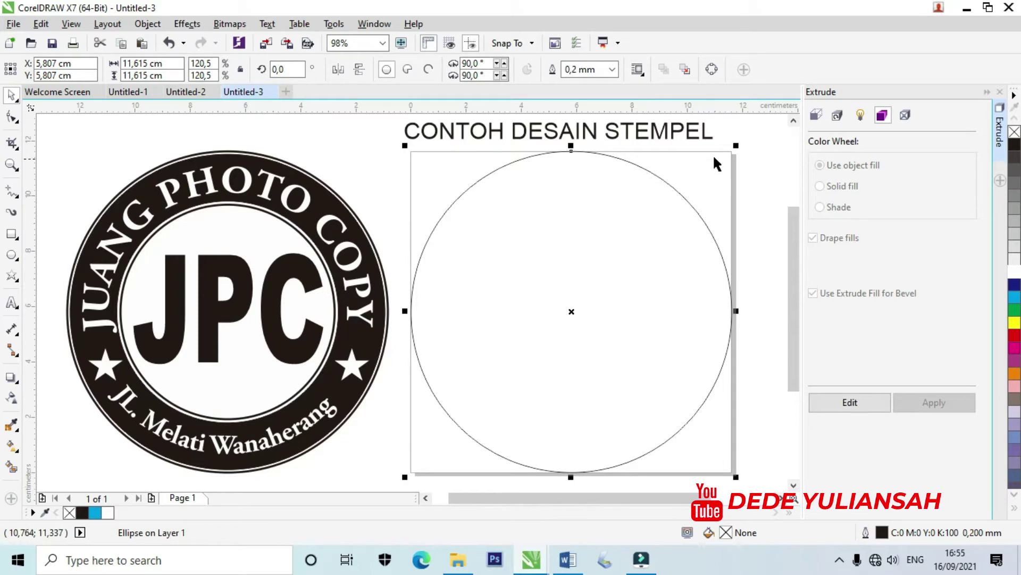
{"action": "right_click", "coordinate": [620, 230]}
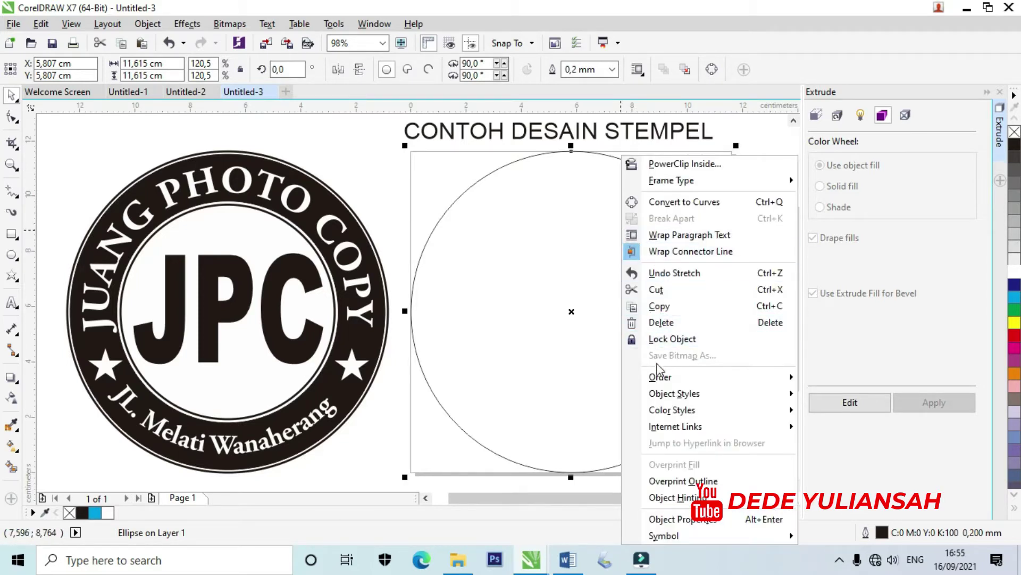
{"action": "left_click", "coordinate": [659, 306]}
{"action": "left_click", "coordinate": [756, 213]}
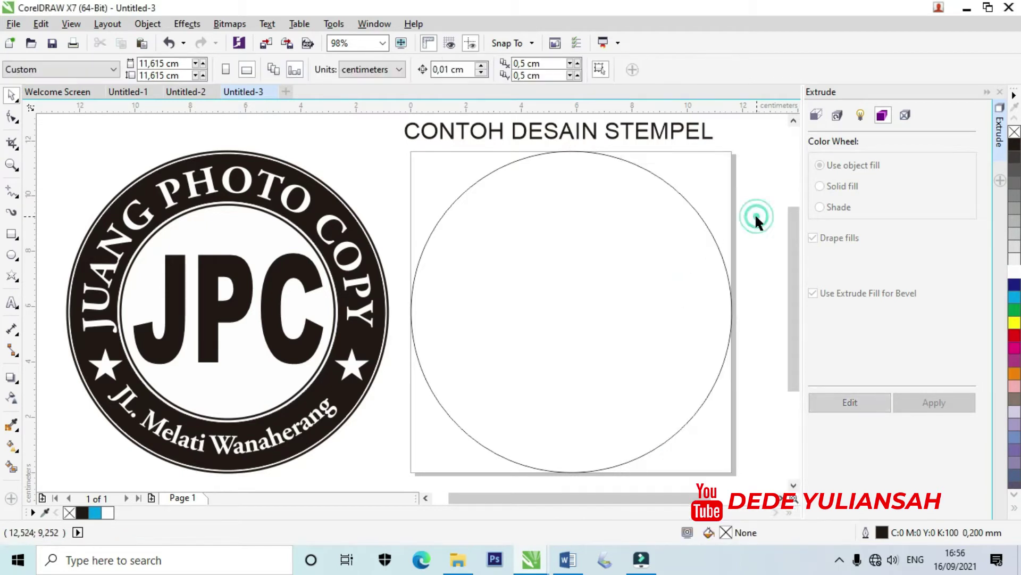
{"action": "right_click", "coordinate": [756, 212]}
{"action": "left_click", "coordinate": [792, 313]}
{"action": "left_click_drag", "start_coordinate": [646, 295], "coordinate": [582, 322]}
{"action": "key", "text": "ctrl+z"}
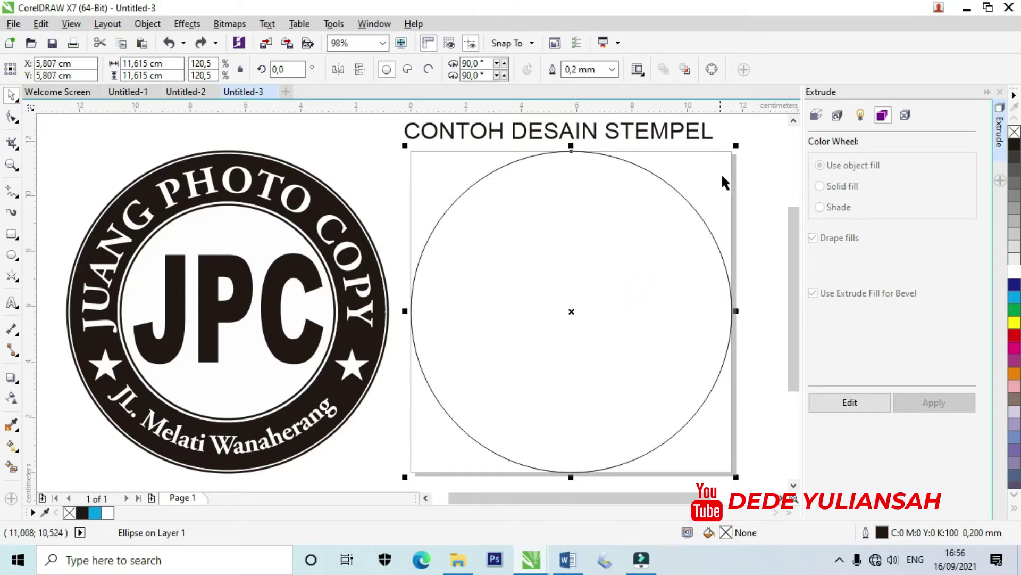
{"action": "left_click_drag", "start_coordinate": [738, 145], "coordinate": [735, 150]}
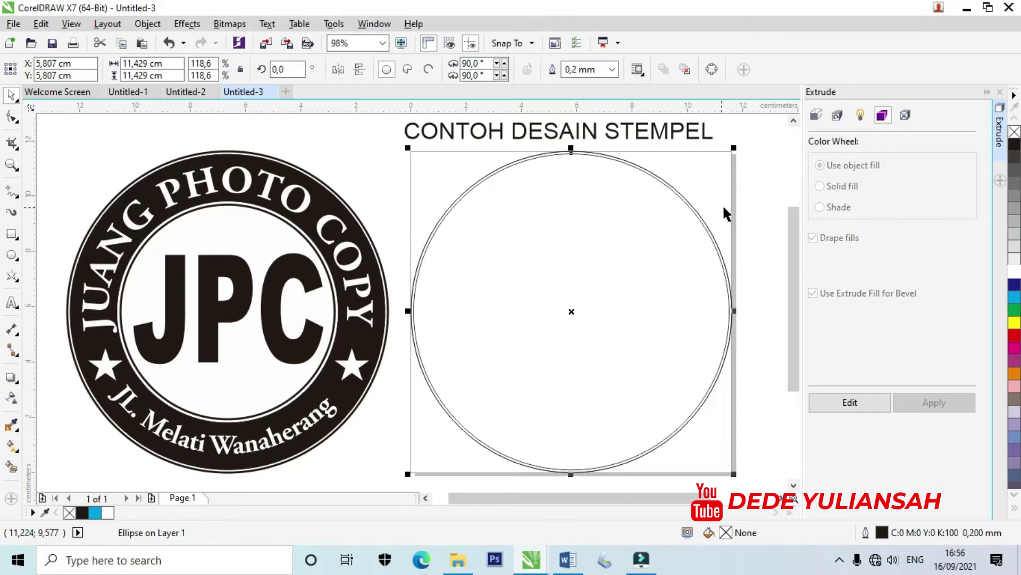
{"action": "left_click", "coordinate": [736, 196]}
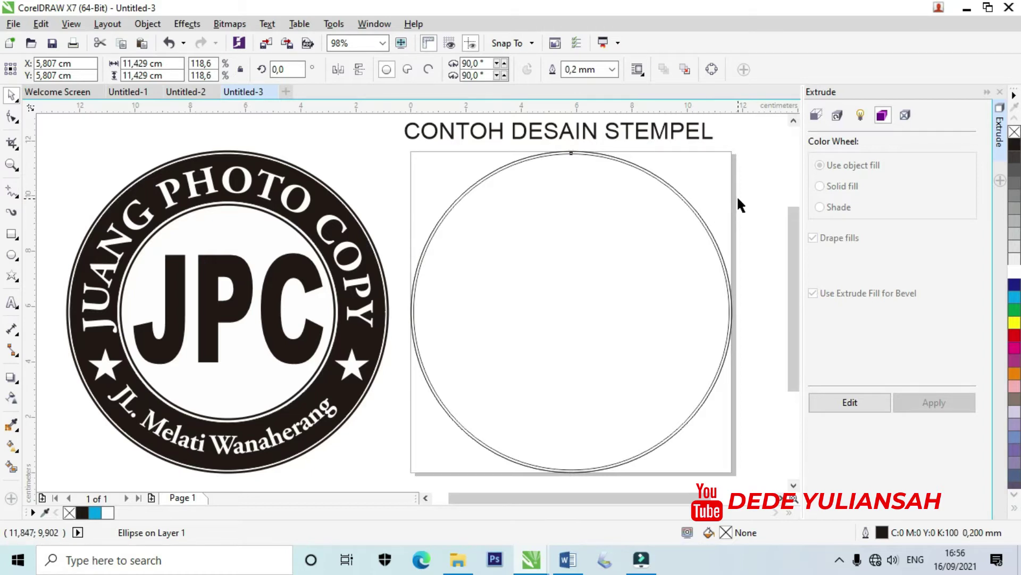
Step: Duplicate the inner circle in place and shrink the copy concentrically to about 7.8 cm across
{"action": "left_click", "coordinate": [669, 207]}
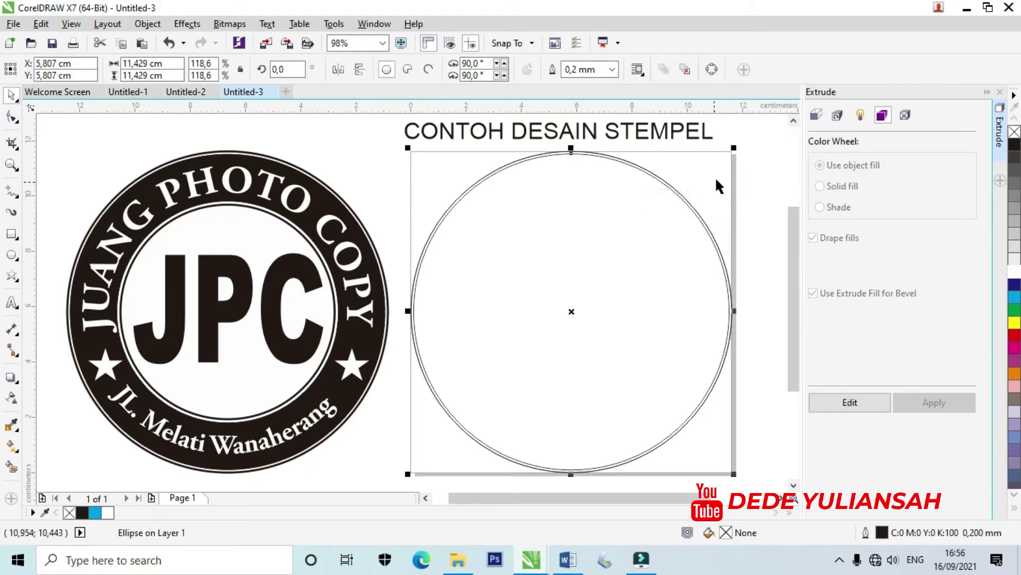
{"action": "left_click", "coordinate": [368, 201]}
{"action": "left_click_drag", "start_coordinate": [585, 249], "coordinate": [554, 265]}
{"action": "left_click_drag", "start_coordinate": [735, 150], "coordinate": [687, 201]}
{"action": "left_click", "coordinate": [719, 188]}
{"action": "left_click_drag", "start_coordinate": [611, 261], "coordinate": [515, 301]}
{"action": "key", "text": "ctrl+z"}
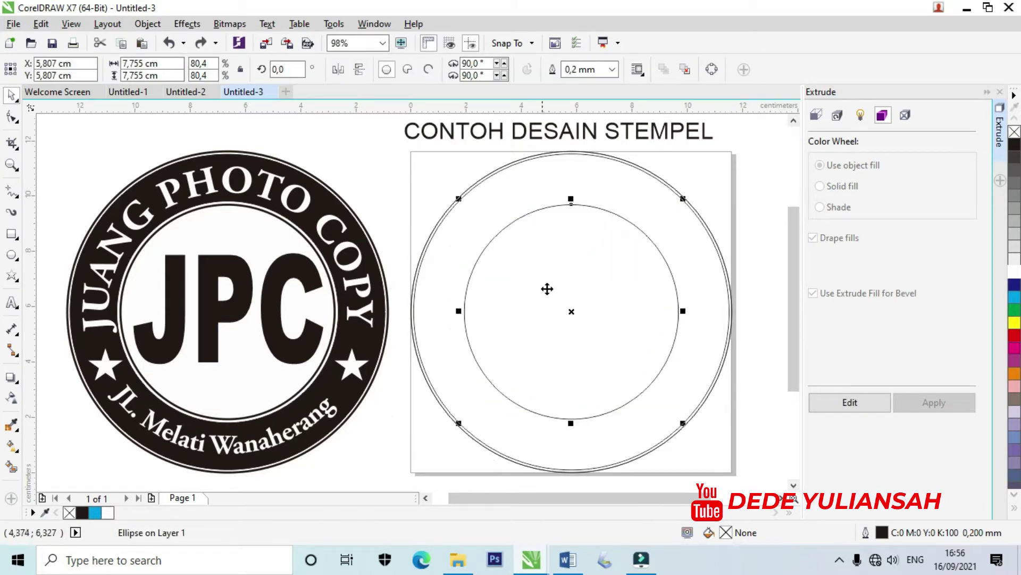
Step: Duplicate the smallest circle in place and shrink the copy concentrically to about 7.5 cm across
{"action": "left_click", "coordinate": [744, 189]}
{"action": "left_click", "coordinate": [627, 251]}
{"action": "left_click_drag", "start_coordinate": [686, 200], "coordinate": [682, 204]}
{"action": "left_click_drag", "start_coordinate": [629, 289], "coordinate": [500, 327]}
{"action": "key", "text": "p"}
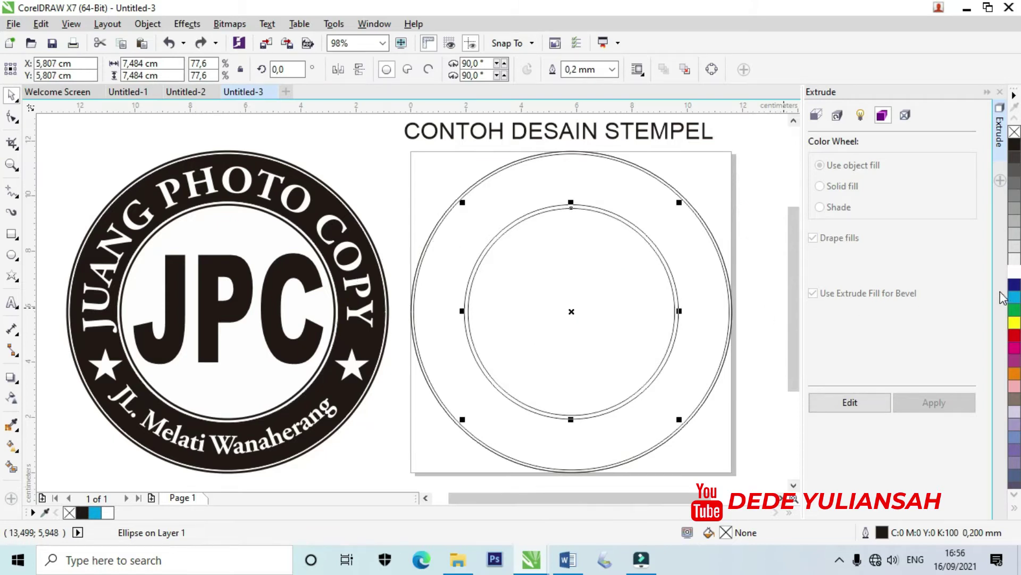
Step: Fill the innermost circle with cyan and the second-largest circle with black
{"action": "left_click", "coordinate": [1014, 296]}
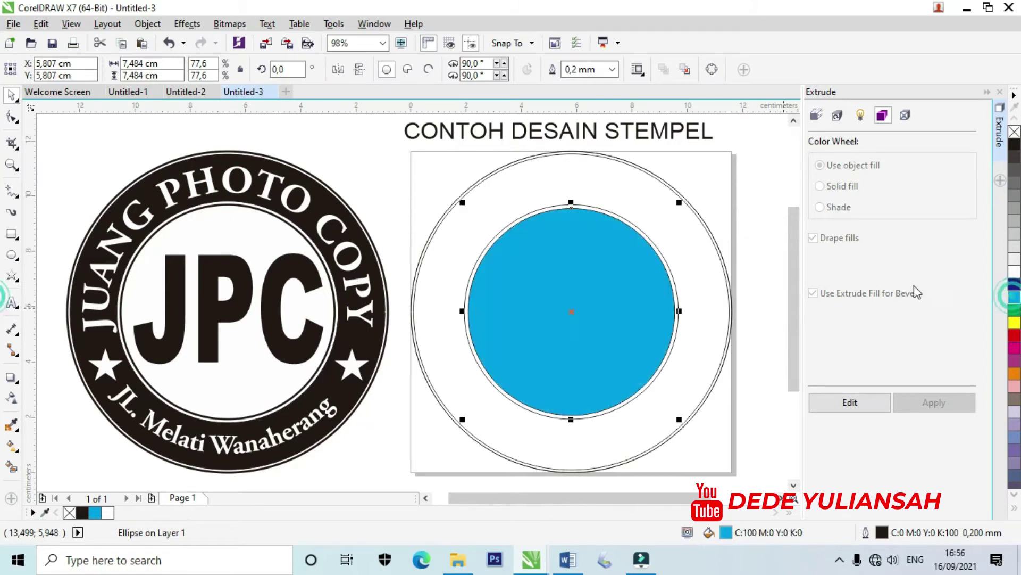
{"action": "left_click", "coordinate": [738, 181]}
{"action": "left_click", "coordinate": [667, 206]}
{"action": "left_click_drag", "start_coordinate": [667, 206], "coordinate": [557, 249]}
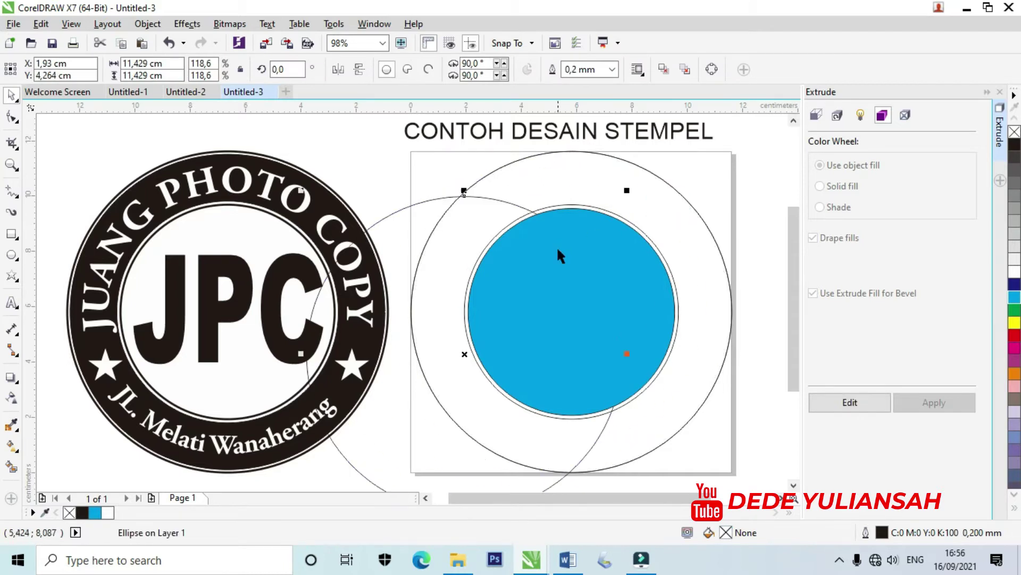
{"action": "key", "text": "ctrl+z"}
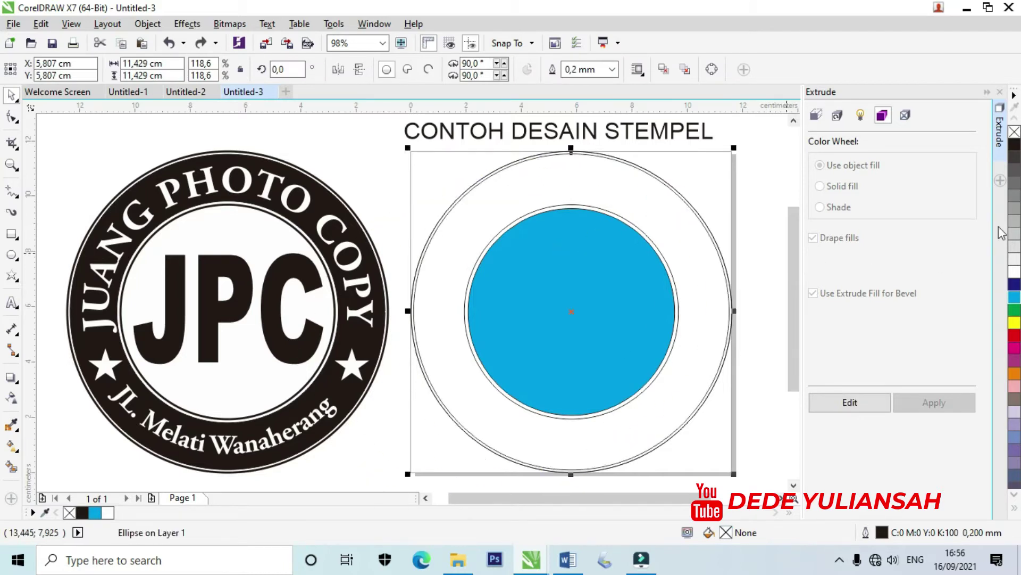
{"action": "left_click", "coordinate": [1014, 145]}
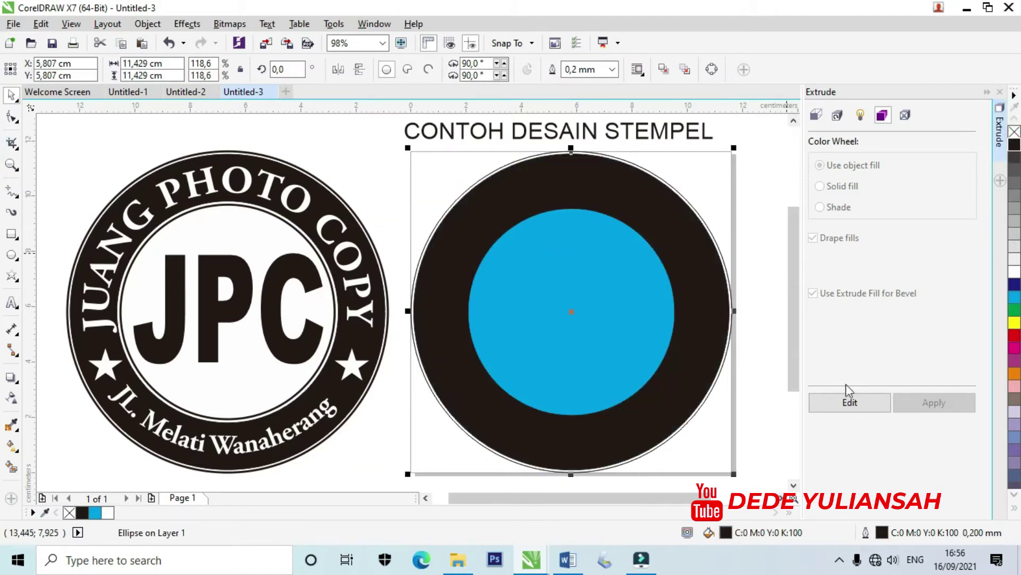
Step: Change the second-largest circle's fill to the rich black C100 M100 Y100 K100
{"action": "double_click", "coordinate": [725, 532]}
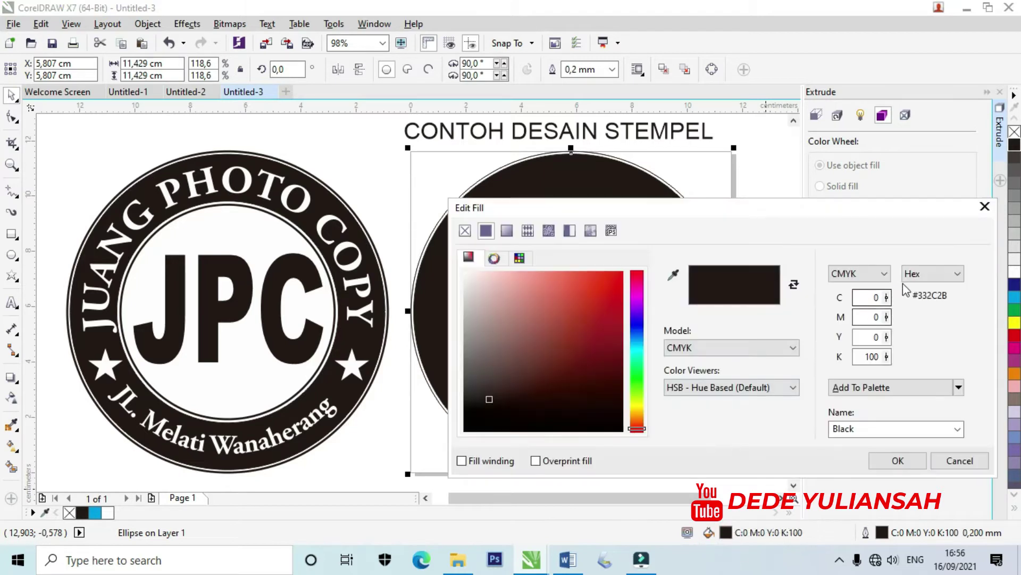
{"action": "left_click_drag", "start_coordinate": [887, 297], "coordinate": [897, 232]}
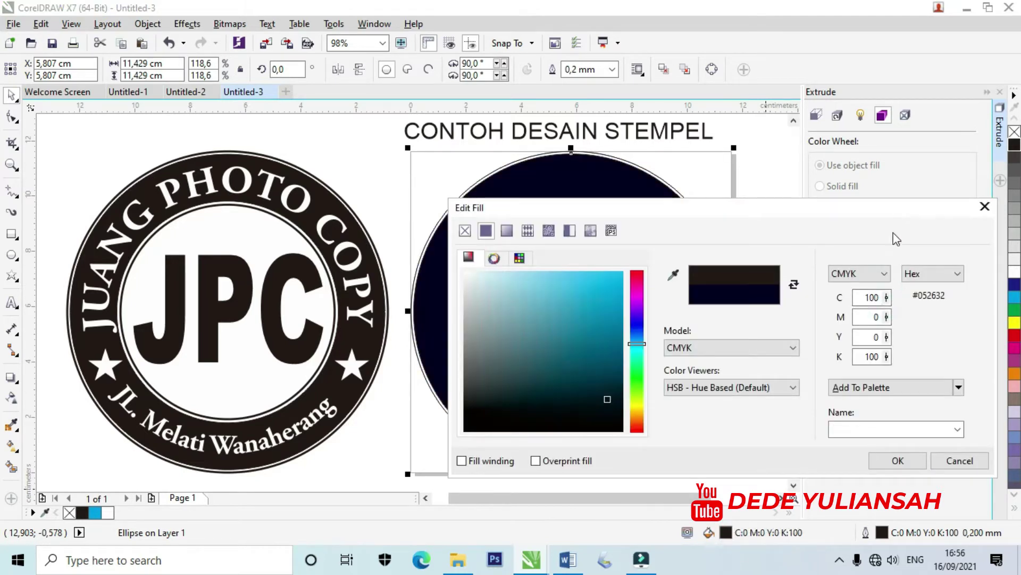
{"action": "left_click_drag", "start_coordinate": [887, 316], "coordinate": [897, 233]}
{"action": "mouse_move", "coordinate": [886, 336]}
{"action": "left_mouse_down"}
{"action": "mouse_move", "coordinate": [893, 319]}
{"action": "mouse_move", "coordinate": [899, 326]}
{"action": "left_mouse_up"}
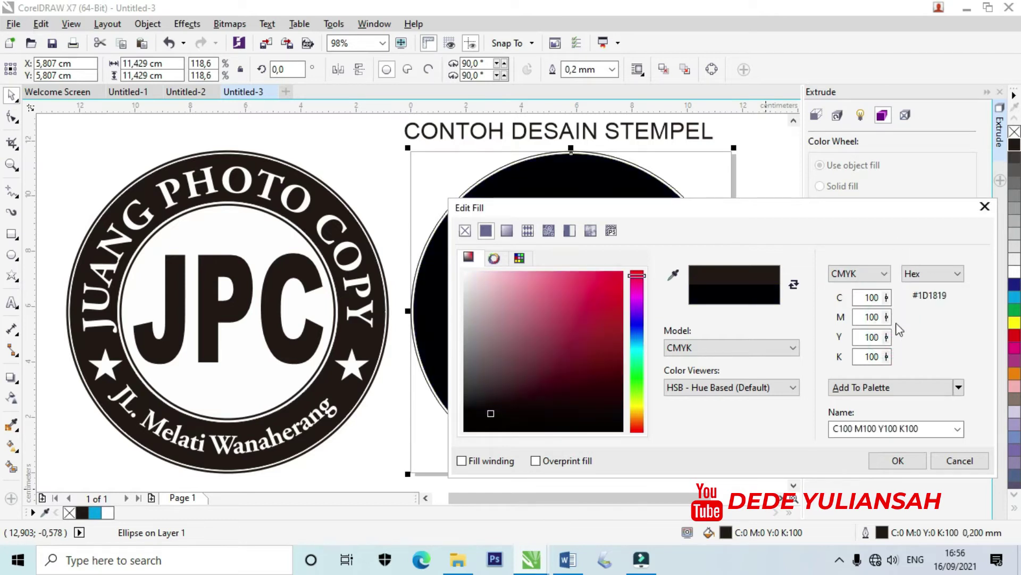
{"action": "left_click", "coordinate": [894, 462]}
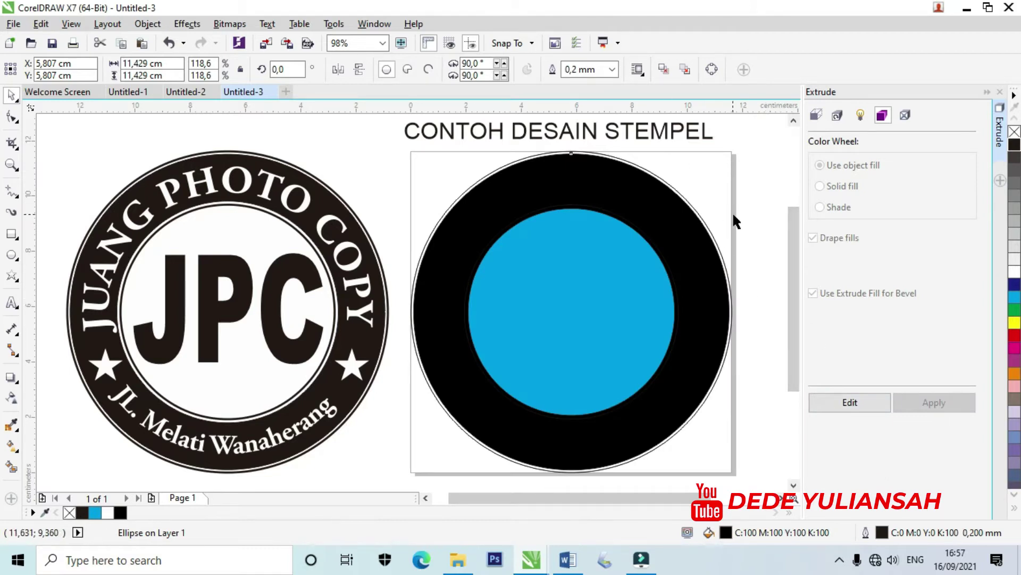
{"action": "left_click", "coordinate": [754, 231]}
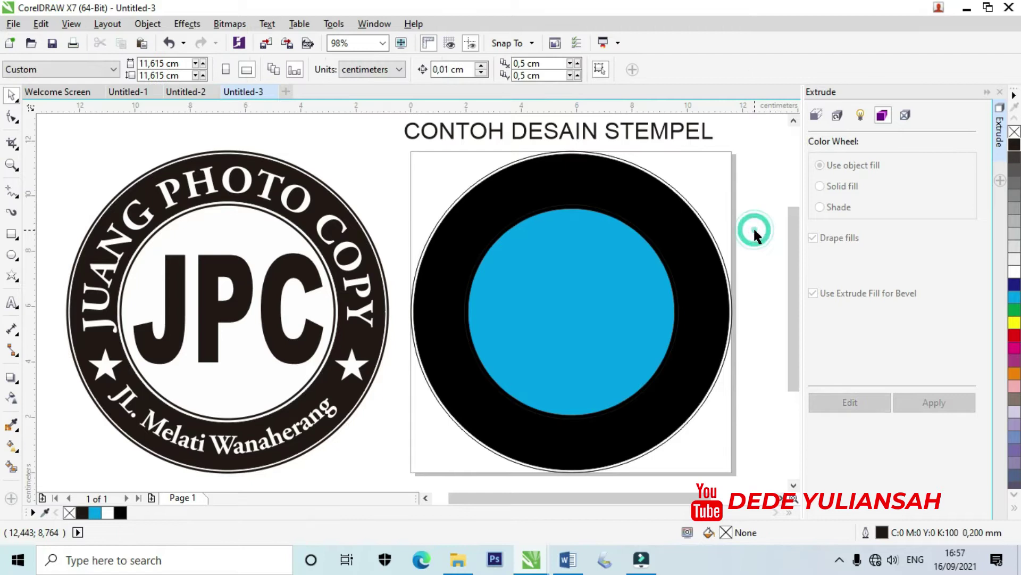
{"action": "left_click", "coordinate": [653, 136]}
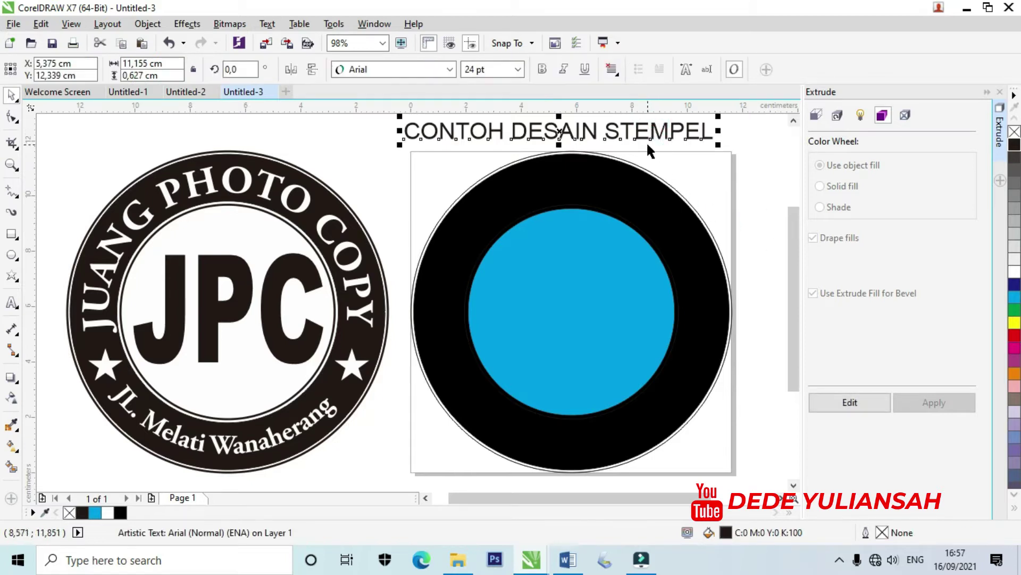
{"action": "key", "text": "Delete"}
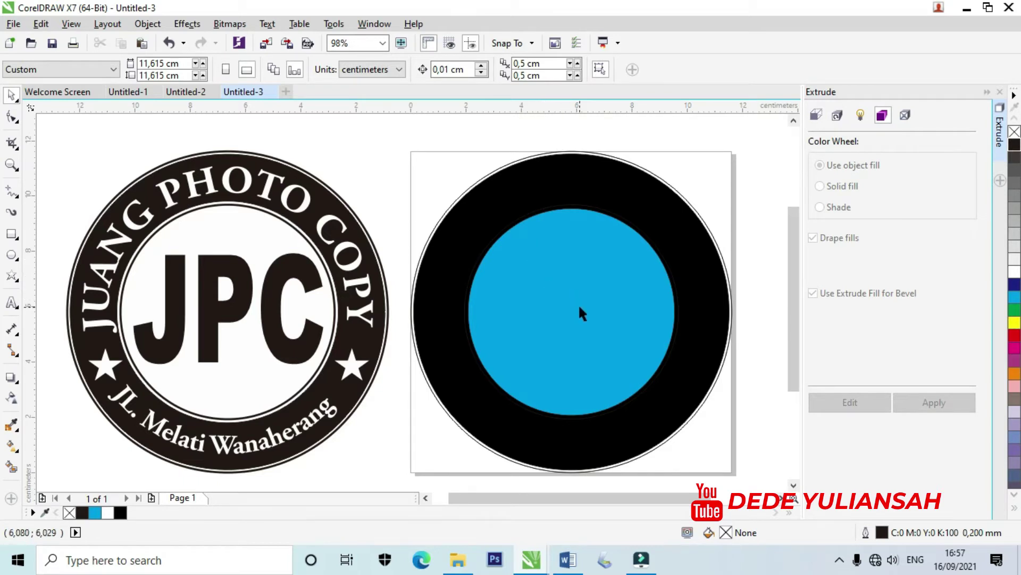
{"action": "left_click_drag", "start_coordinate": [570, 292], "coordinate": [604, 312]}
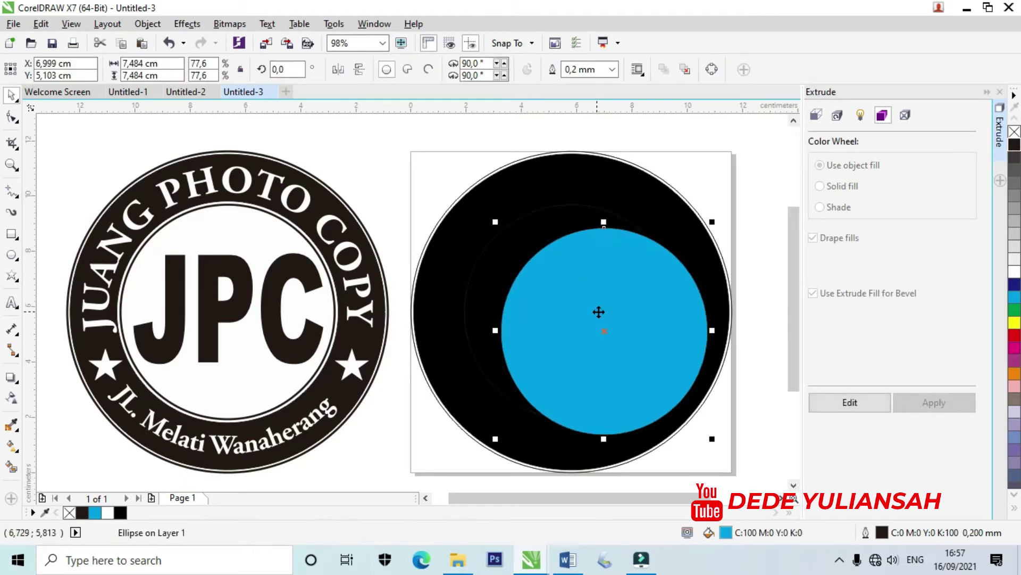
{"action": "key", "text": "ctrl+z"}
{"action": "key", "text": "ctrl+z"}
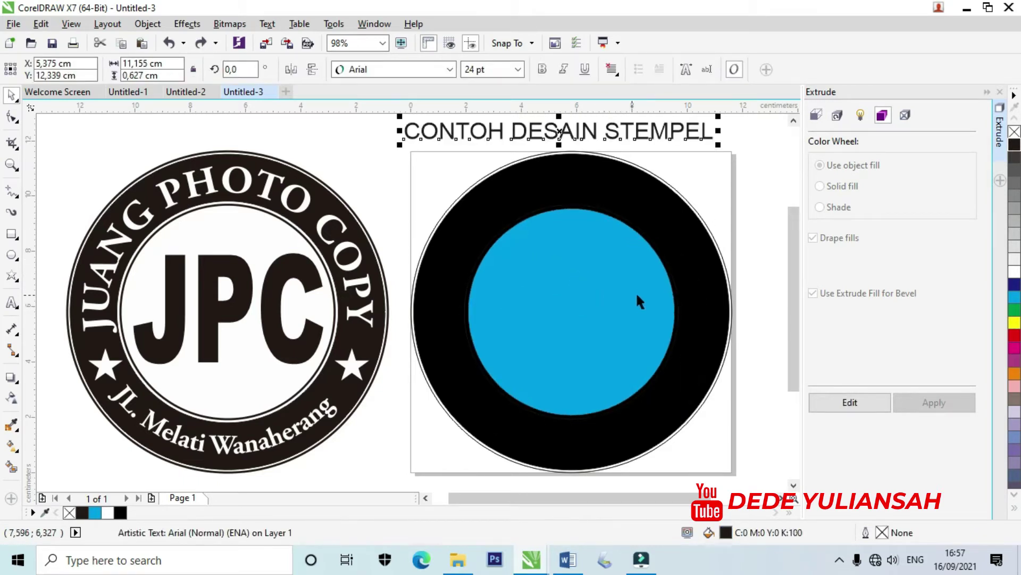
Step: Remove the fill from the second-largest circle
{"action": "left_click", "coordinate": [706, 260]}
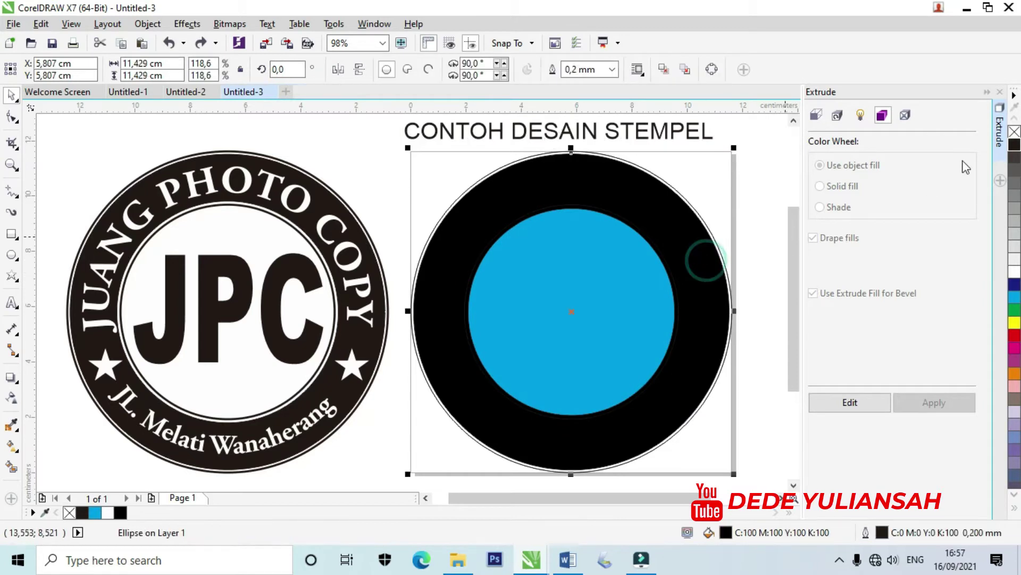
{"action": "left_click", "coordinate": [1014, 132]}
{"action": "left_click", "coordinate": [764, 201]}
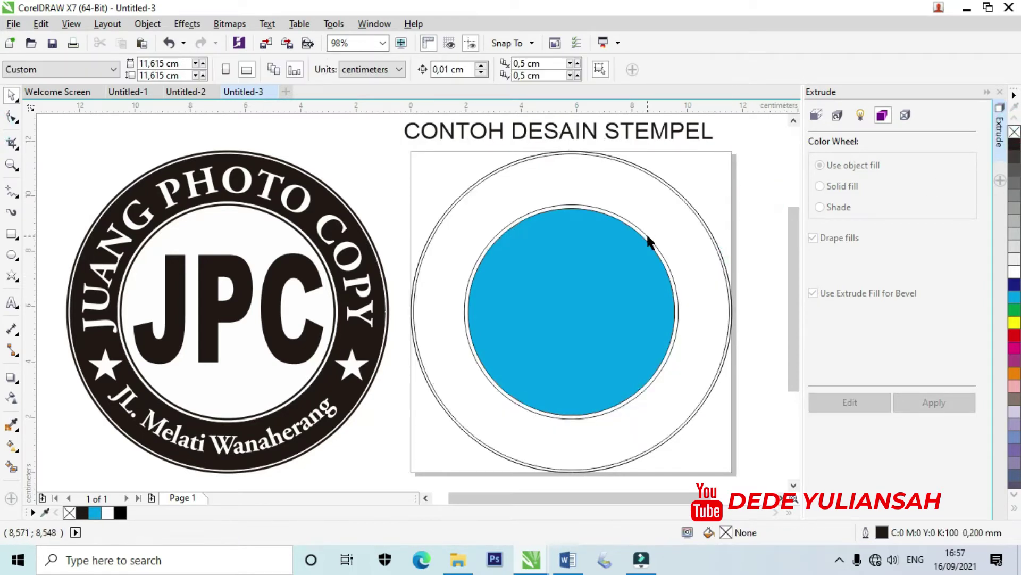
Step: Fill the circle just around the cyan one with dark blue and refill the second-largest circle with C100 M100 Y100 K100
{"action": "left_click", "coordinate": [646, 232]}
{"action": "left_click", "coordinate": [1014, 284]}
{"action": "left_click", "coordinate": [735, 212]}
{"action": "left_click", "coordinate": [672, 211]}
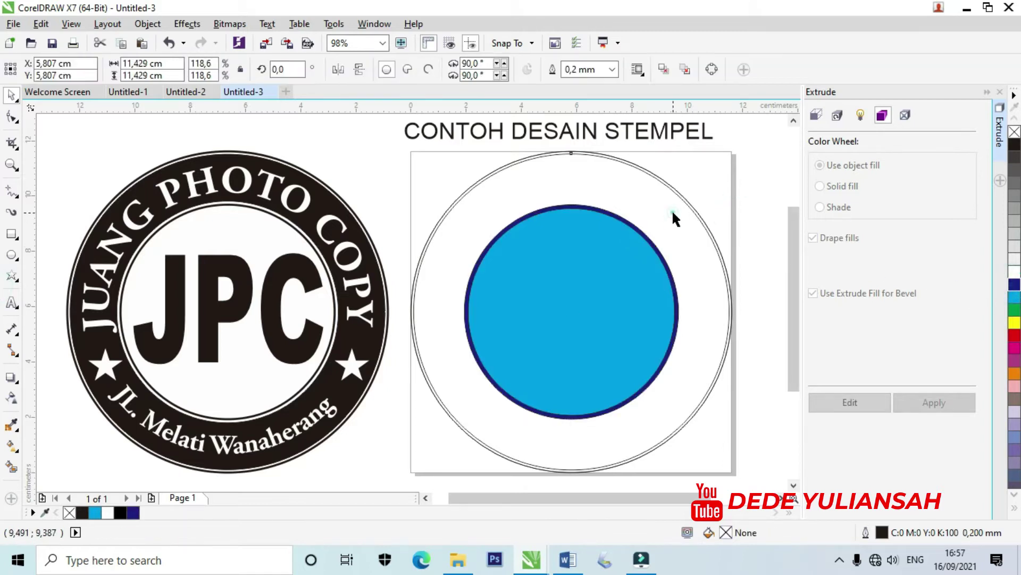
{"action": "left_click", "coordinate": [121, 512]}
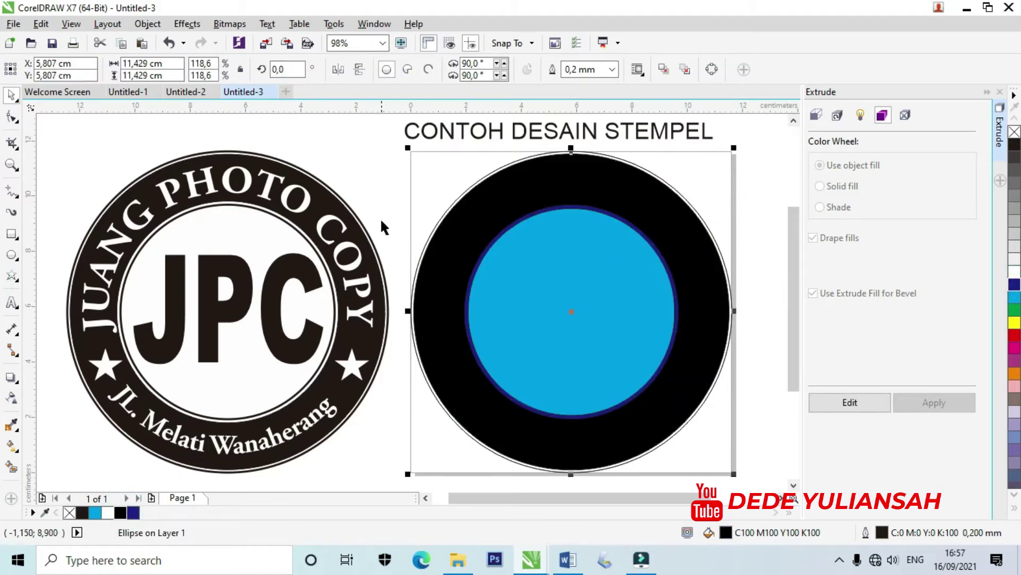
Step: Delete the CONTOH DESAIN STEMPEL title above the circles
{"action": "left_click", "coordinate": [453, 136]}
{"action": "left_click", "coordinate": [454, 136]}
{"action": "key", "text": "Delete"}
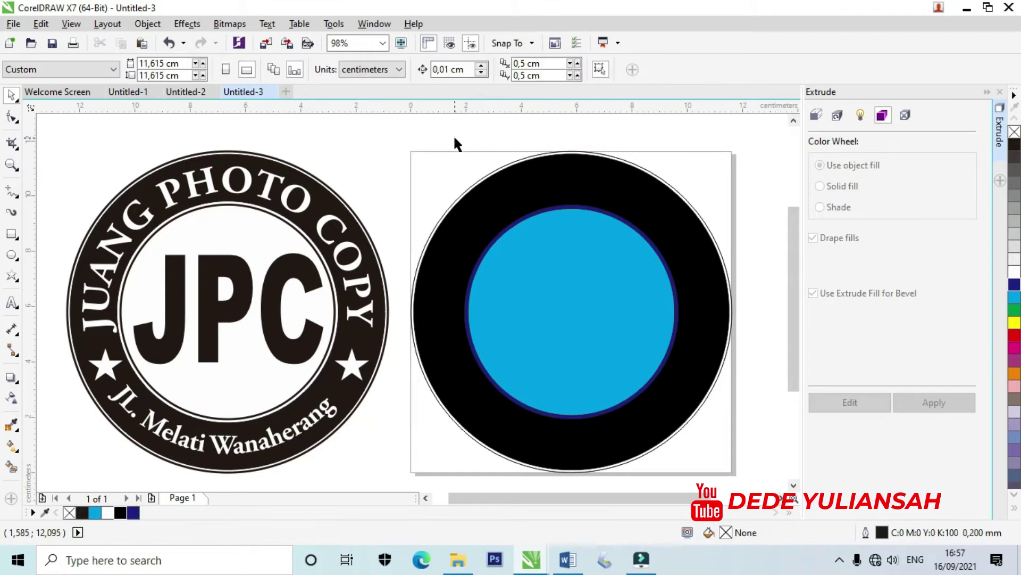
{"action": "left_click", "coordinate": [383, 156]}
Step: Change the innermost cyan circle's fill to white
{"action": "left_click", "coordinate": [520, 193]}
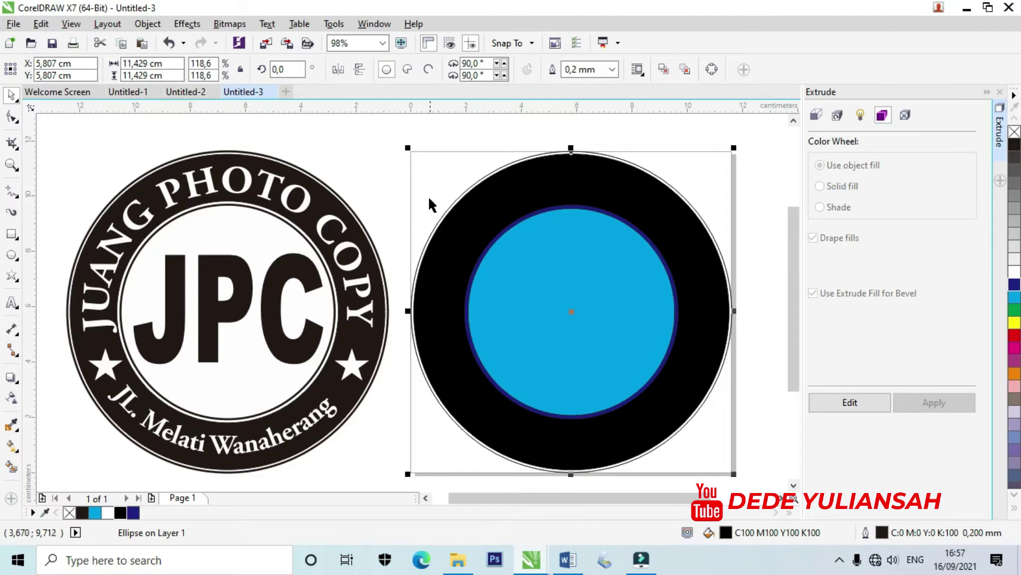
{"action": "left_click", "coordinate": [359, 174]}
{"action": "left_click", "coordinate": [551, 296]}
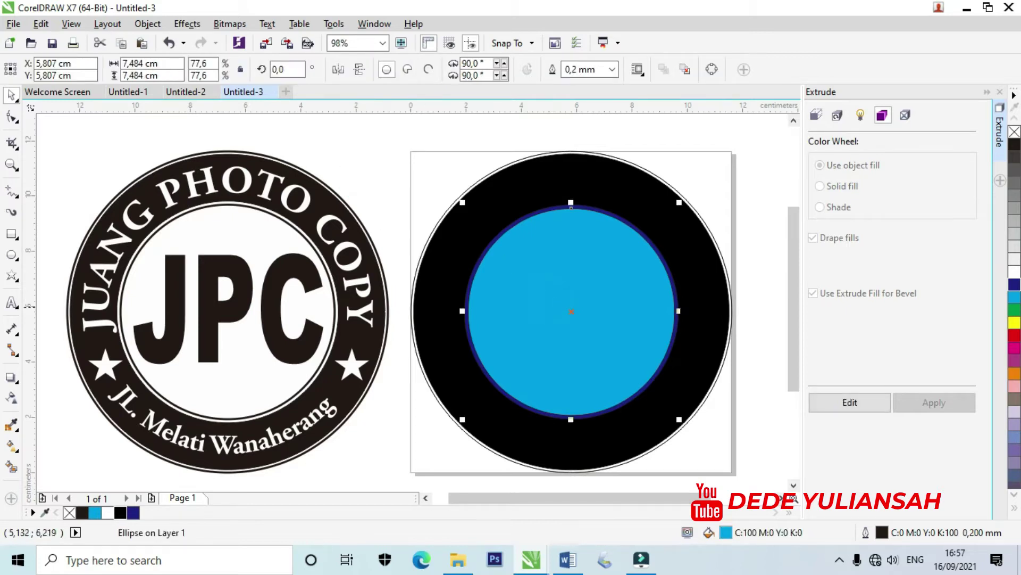
{"action": "left_click", "coordinate": [1015, 271]}
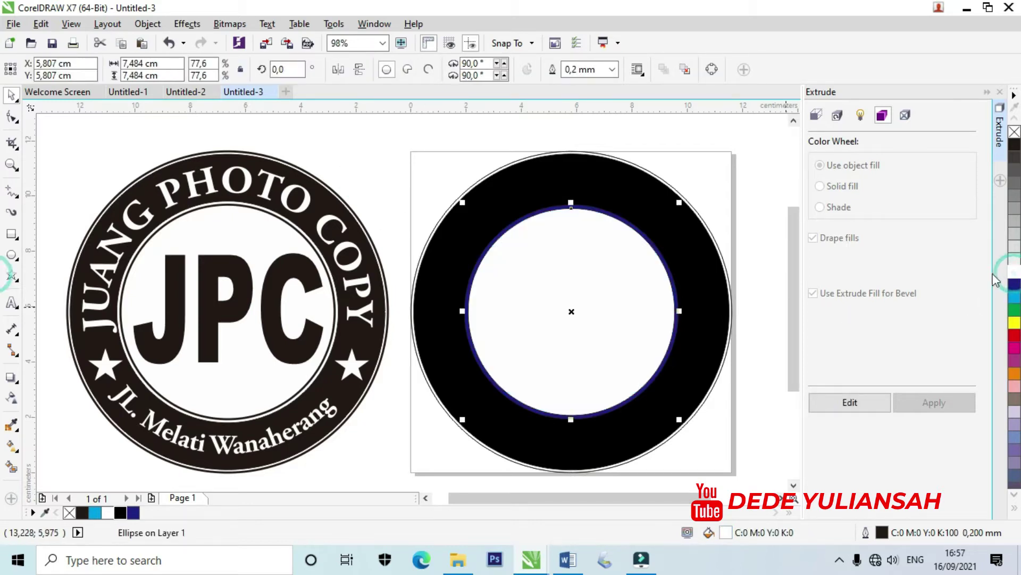
{"action": "left_click", "coordinate": [752, 218]}
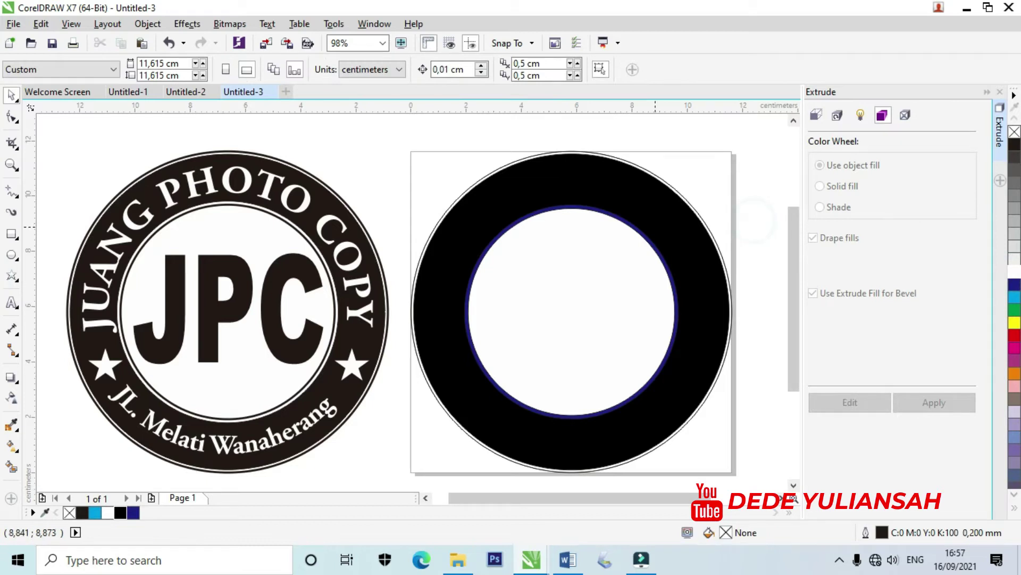
{"action": "left_click", "coordinate": [649, 246]}
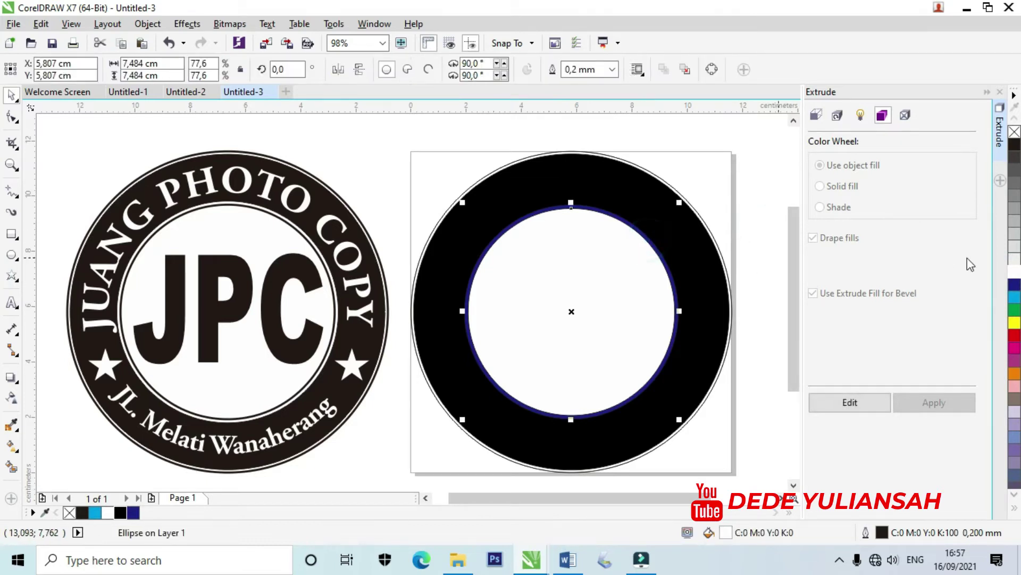
{"action": "left_click", "coordinate": [1011, 273]}
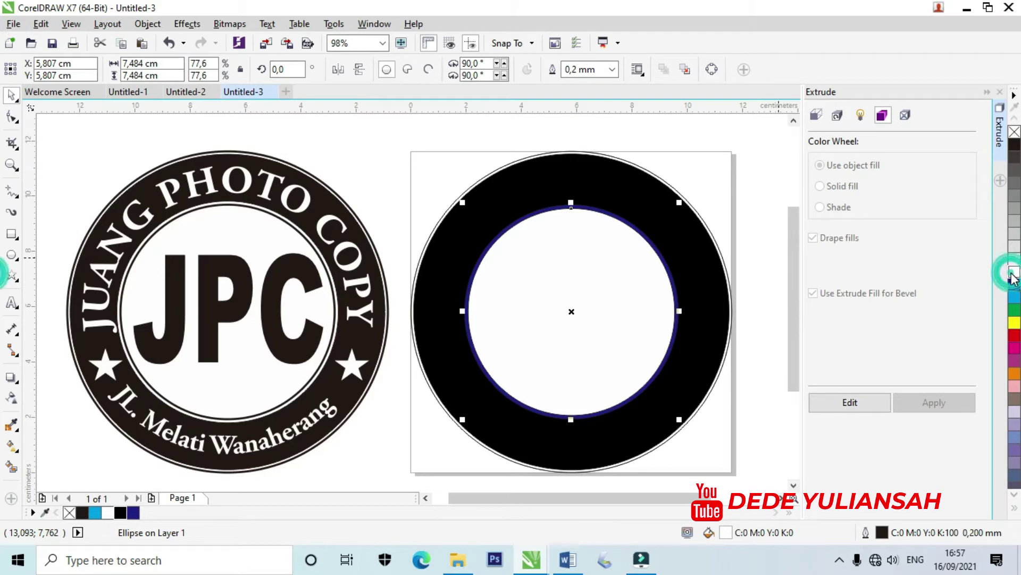
{"action": "left_click", "coordinate": [1016, 273]}
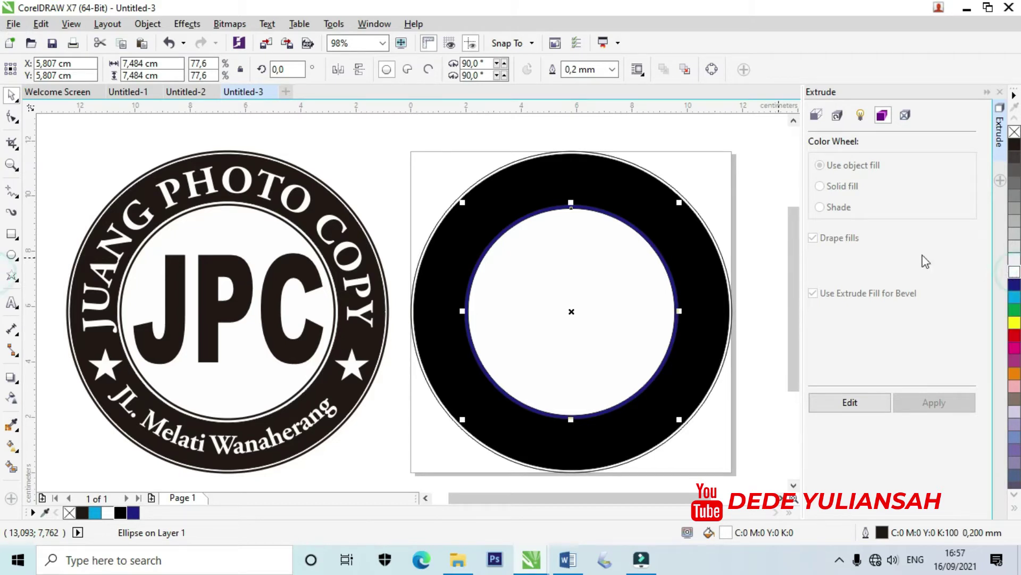
Step: Fill the dark blue circle just around the innermost one with white
{"action": "left_click", "coordinate": [751, 218]}
{"action": "left_click", "coordinate": [662, 254]}
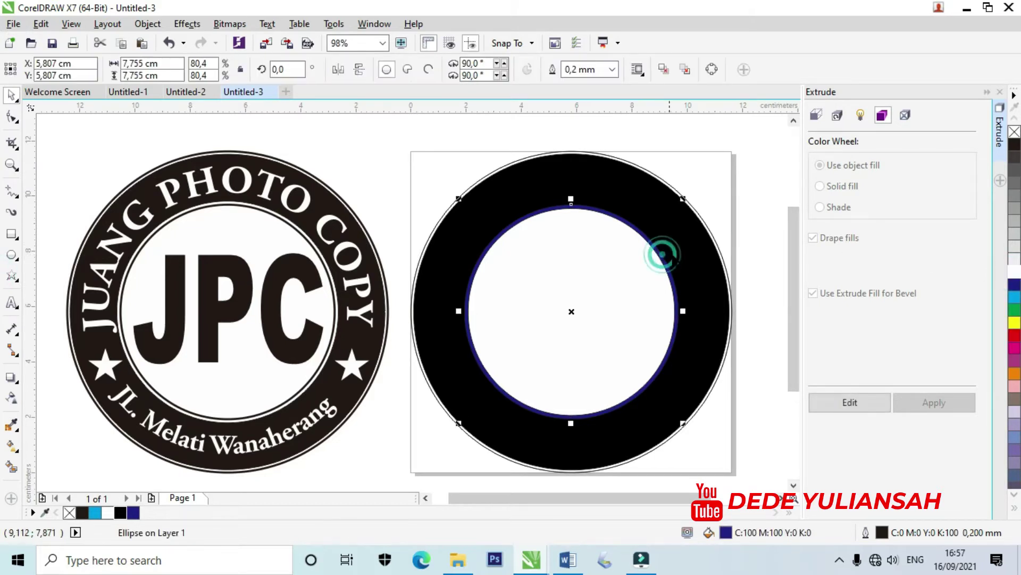
{"action": "left_click", "coordinate": [1013, 271]}
{"action": "left_click", "coordinate": [705, 167]}
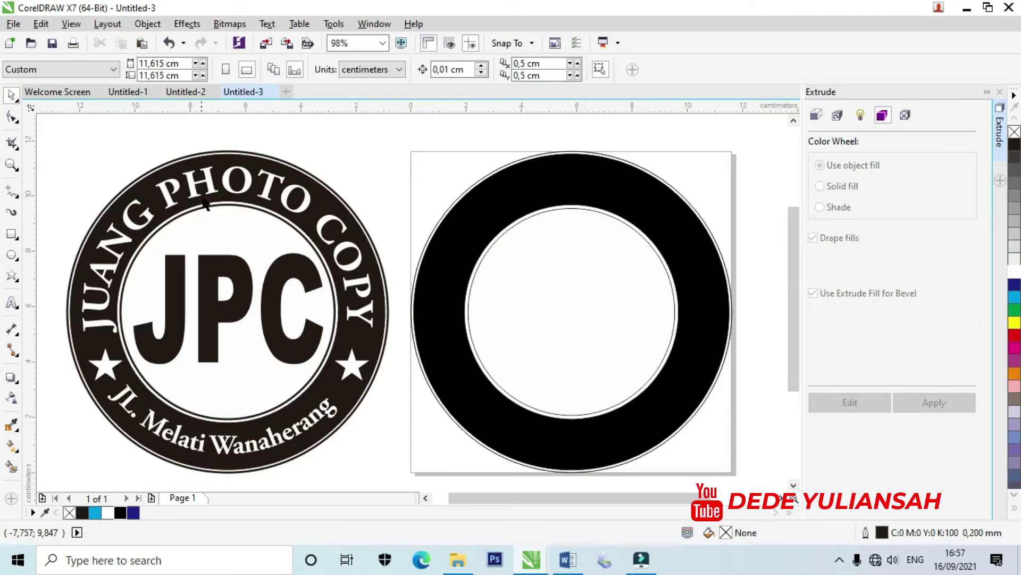
Step: Add the artistic text "JUANG PHTO COPY" near the lower edge of the page, between the two stamps
{"action": "left_click", "coordinate": [11, 302]}
{"action": "left_click", "coordinate": [343, 471]}
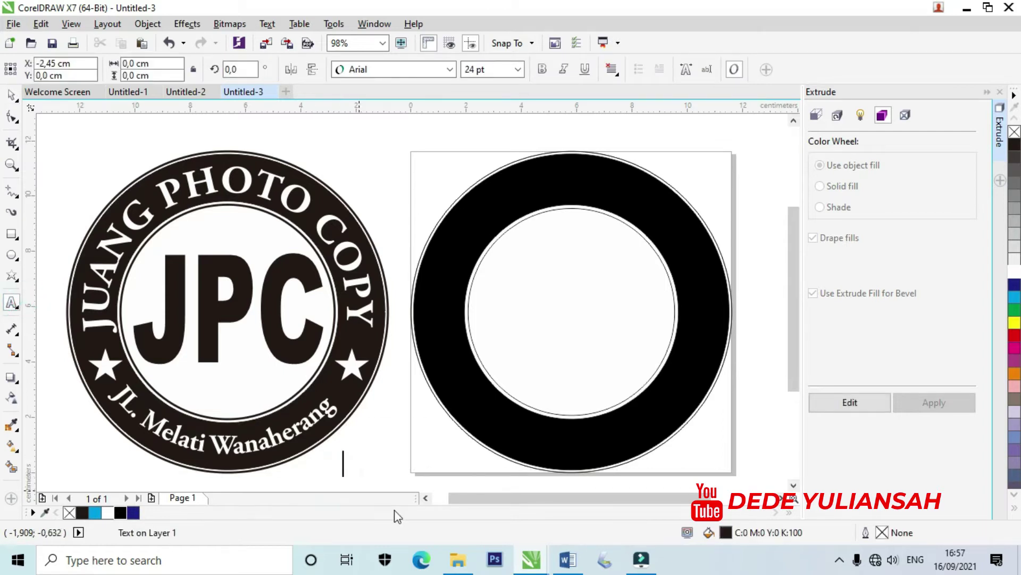
{"action": "type", "text": "JU"}
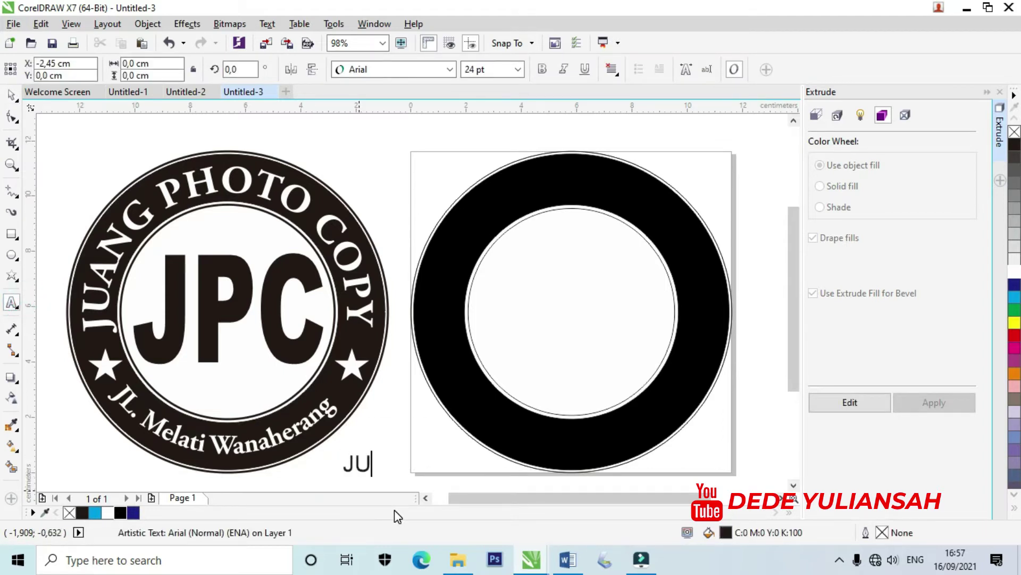
{"action": "type", "text": "ANG PHTO"}
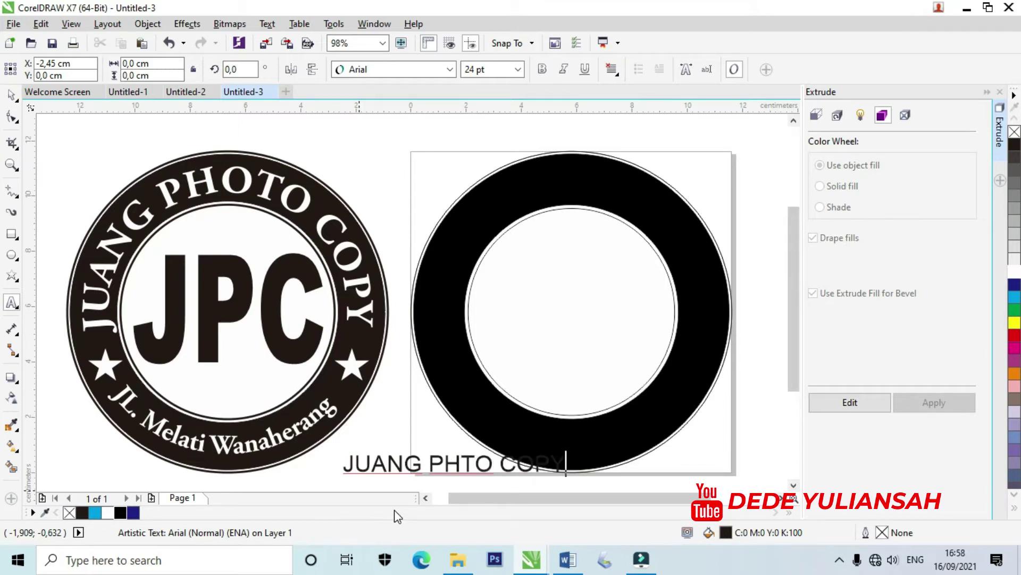
{"action": "type", "text": " COPY"}
{"action": "key", "text": "ctrl+space"}
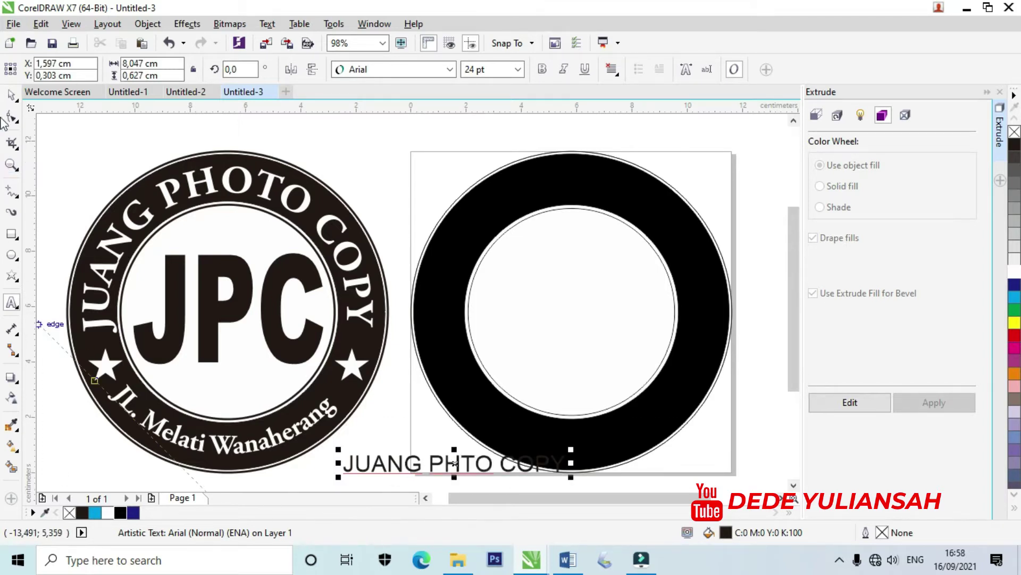
Step: Move the JUANG PHTO COPY text slightly down and toward the reference stamp, just beneath the circles
{"action": "left_click", "coordinate": [11, 94]}
{"action": "left_click_drag", "start_coordinate": [391, 471], "coordinate": [362, 435]}
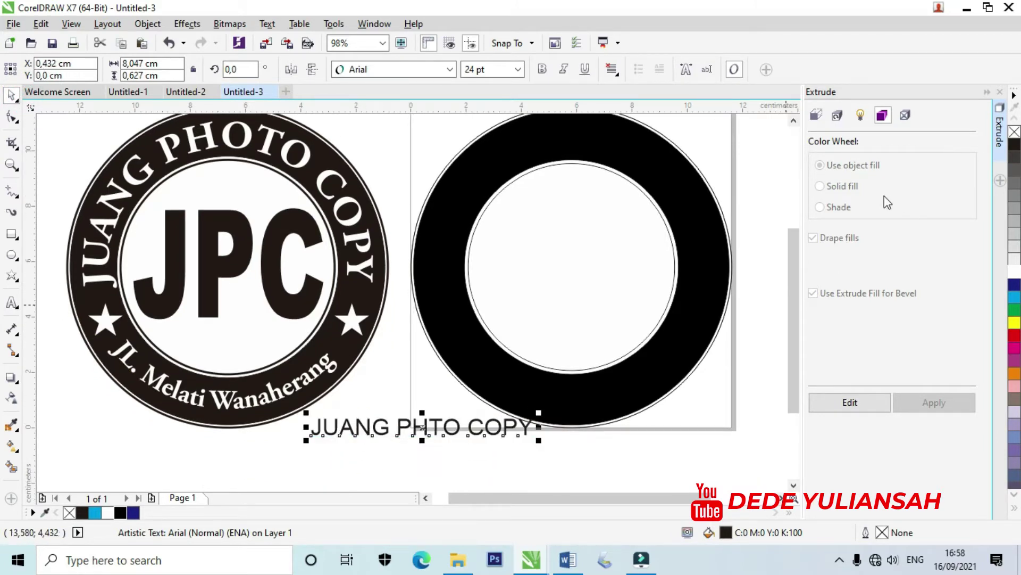
{"action": "left_click", "coordinate": [794, 121]}
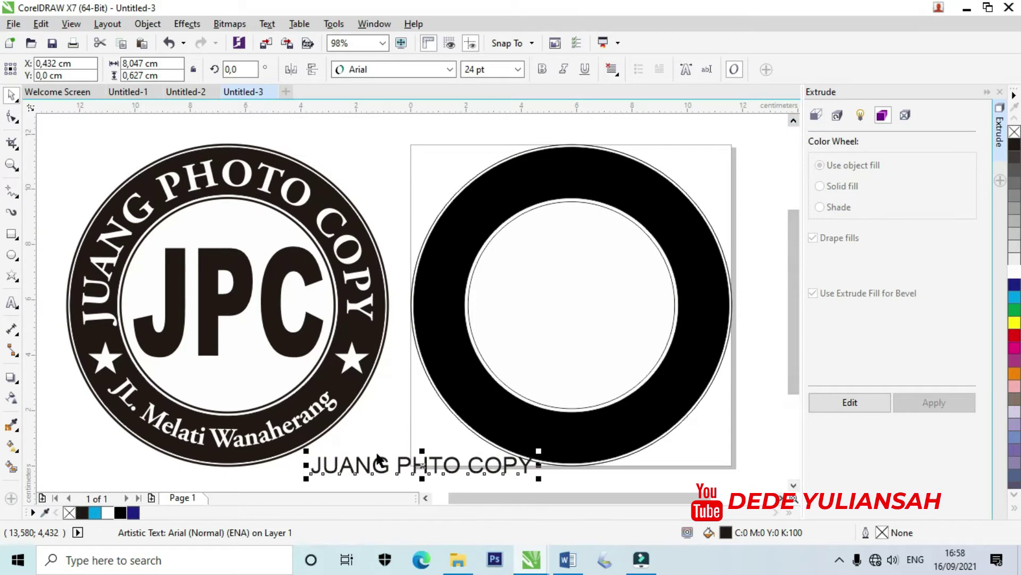
{"action": "left_click_drag", "start_coordinate": [377, 454], "coordinate": [368, 458]}
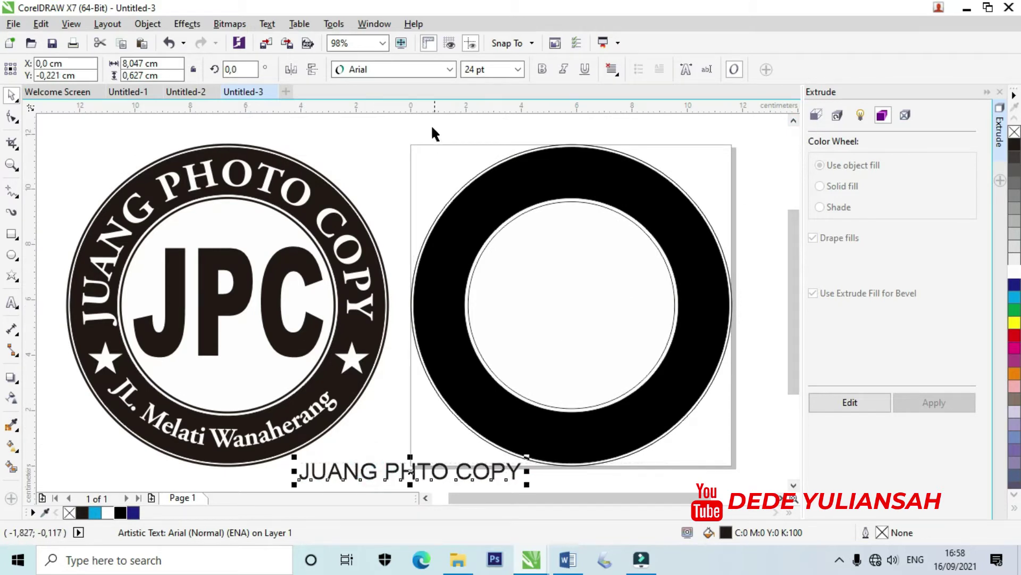
Step: Set the text's font to Adobe Garamond Pro Bold and enlarge it to about 32.8 pt beneath the circles
{"action": "left_click", "coordinate": [450, 69]}
{"action": "left_click", "coordinate": [429, 104]}
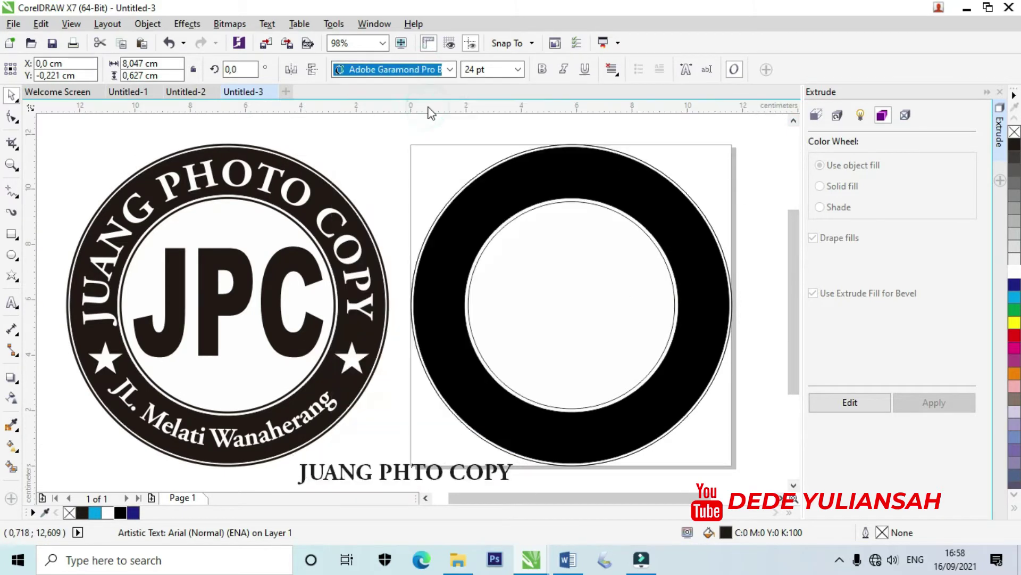
{"action": "left_click_drag", "start_coordinate": [517, 458], "coordinate": [596, 450]}
{"action": "left_click_drag", "start_coordinate": [464, 468], "coordinate": [431, 474]}
{"action": "left_click", "coordinate": [394, 426]}
{"action": "left_click", "coordinate": [393, 475]}
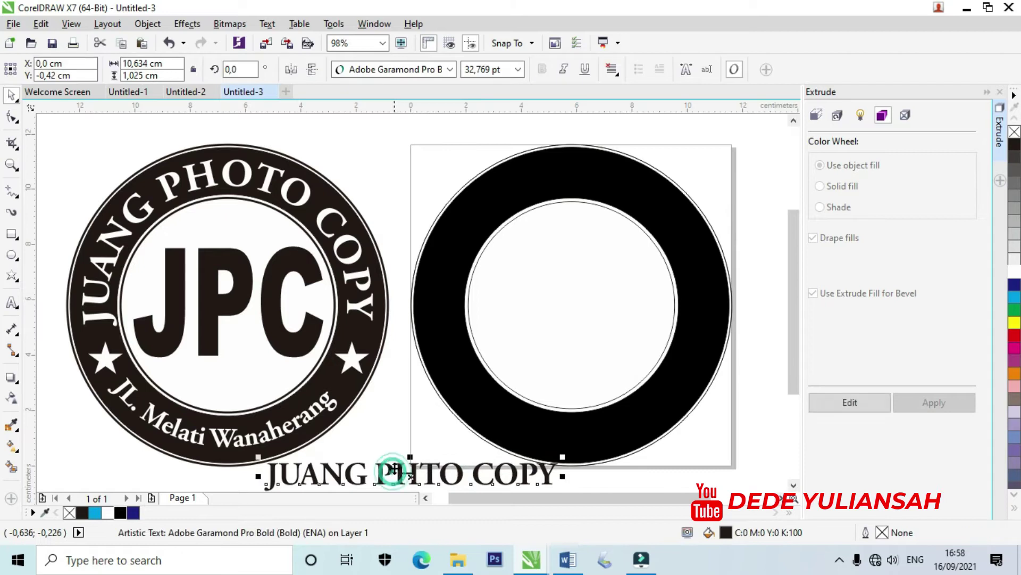
Step: Fit the JUANG PHTO COPY text to a circular path along the upper black ring and fill it with white
{"action": "left_click", "coordinate": [268, 24]}
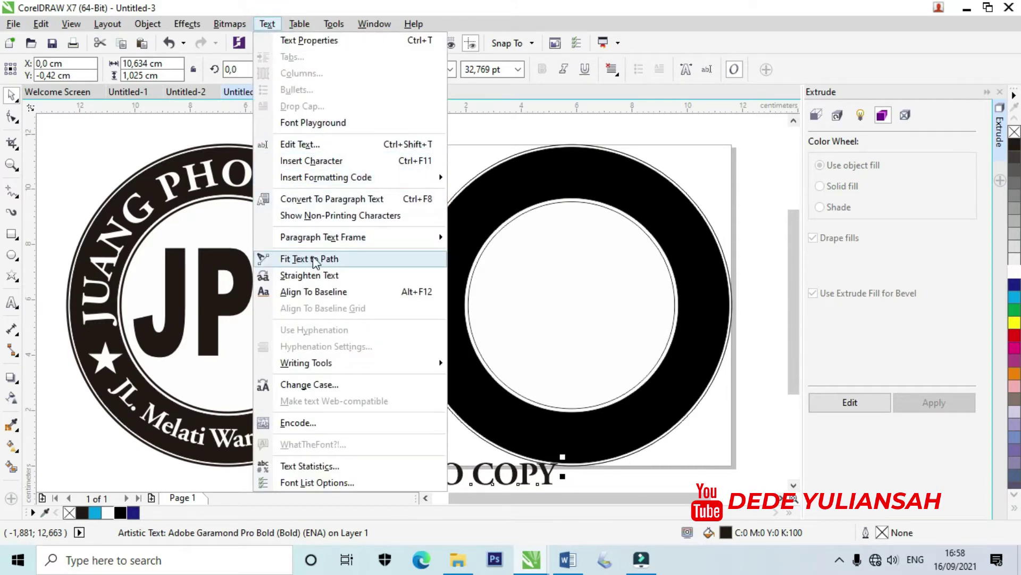
{"action": "left_click", "coordinate": [329, 259]}
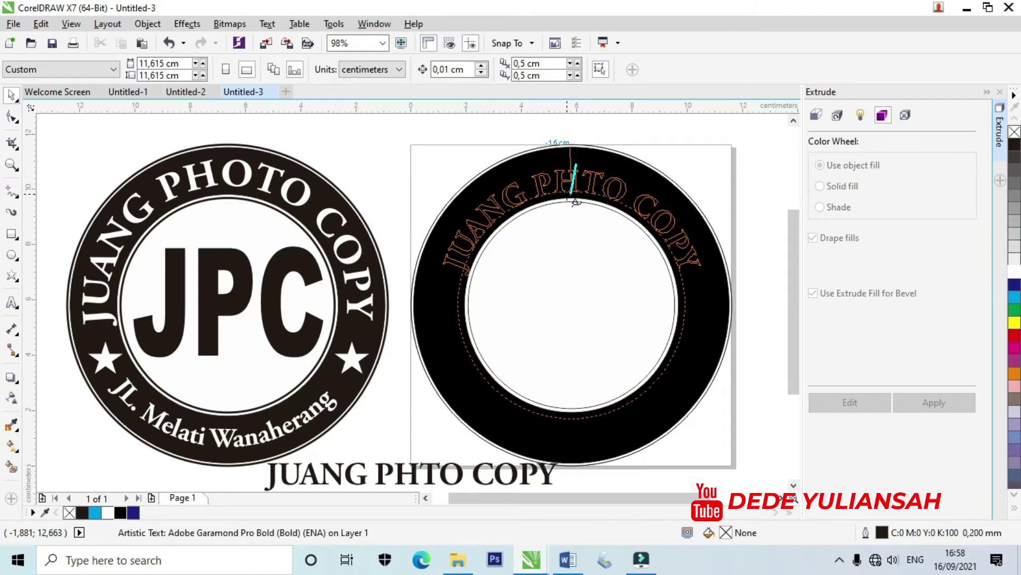
{"action": "left_click", "coordinate": [575, 201]}
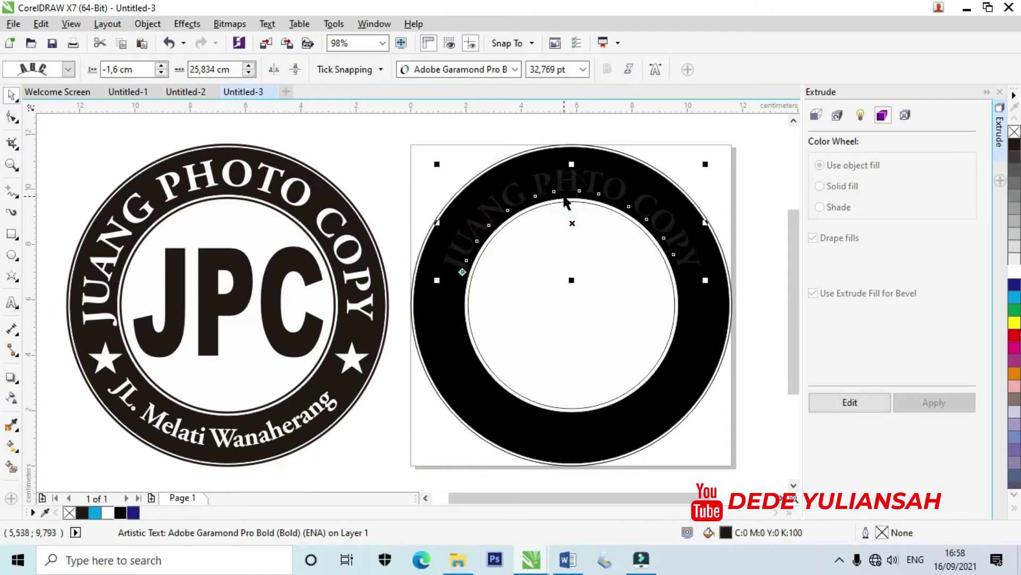
{"action": "left_click", "coordinate": [1015, 272]}
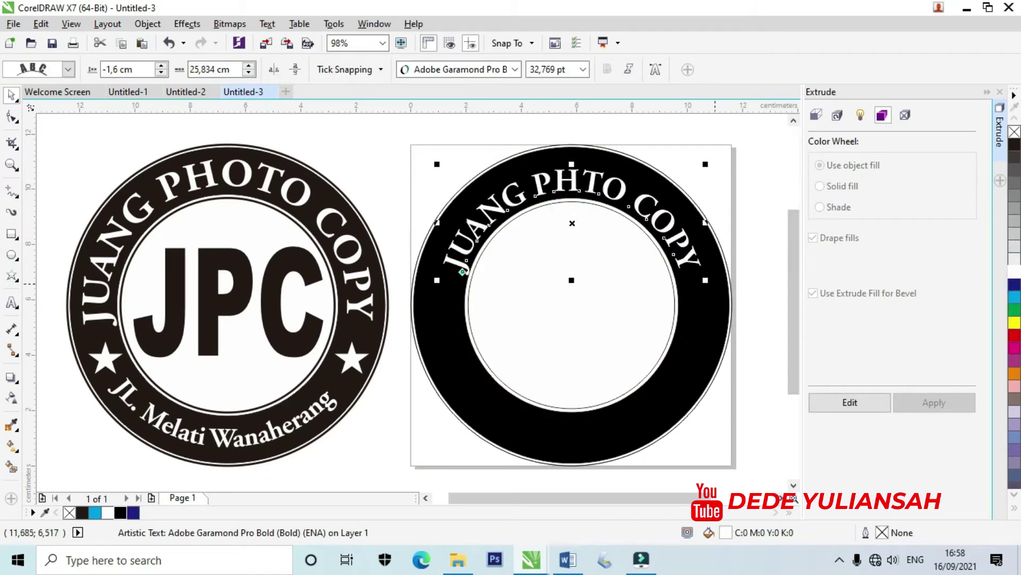
Step: Enlarge the curved text to about 42 pt so it spans the upper half of the ring
{"action": "left_click_drag", "start_coordinate": [705, 280], "coordinate": [737, 314]}
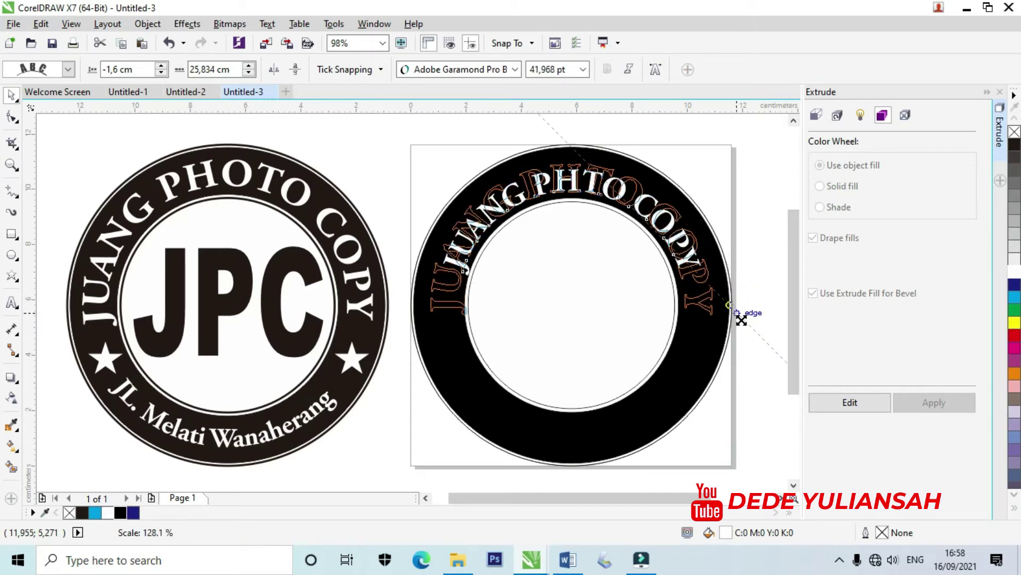
{"action": "left_click_drag", "start_coordinate": [741, 320], "coordinate": [742, 321]}
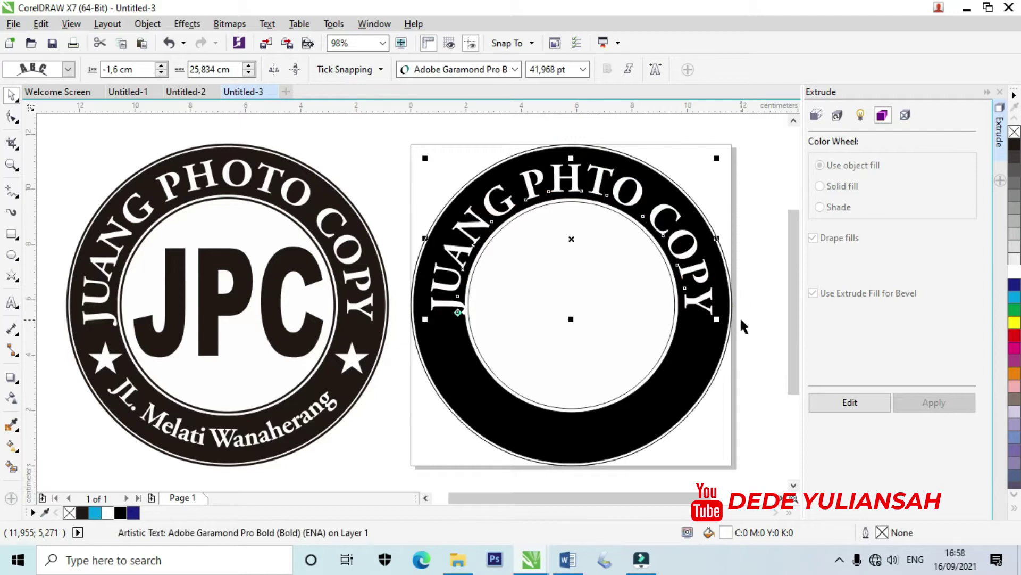
{"action": "left_click", "coordinate": [360, 161]}
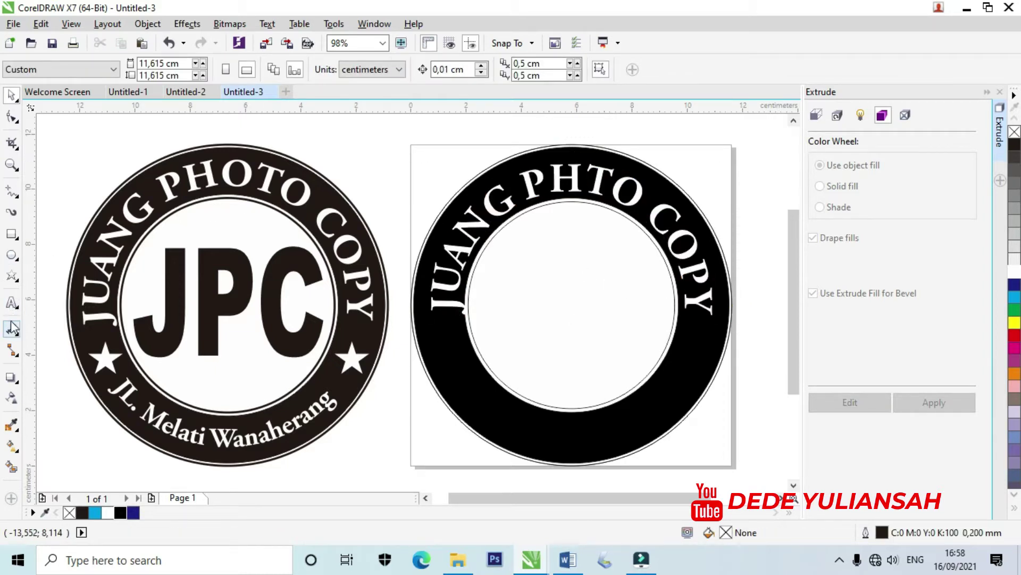
Step: Shift the curved text outward to center it in the black ring, with a path offset of about -1.4 cm
{"action": "left_click", "coordinate": [13, 304]}
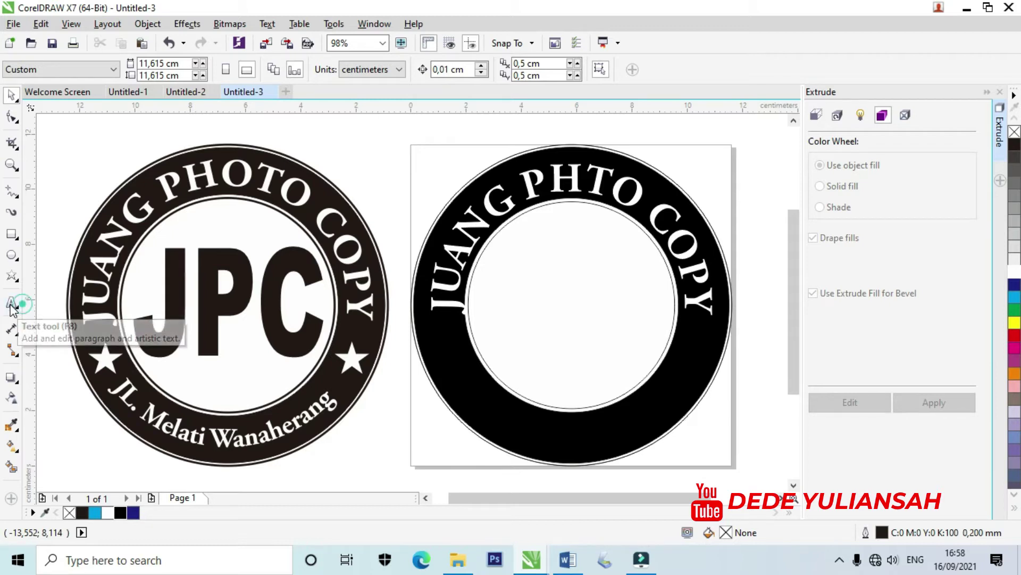
{"action": "left_click", "coordinate": [11, 96]}
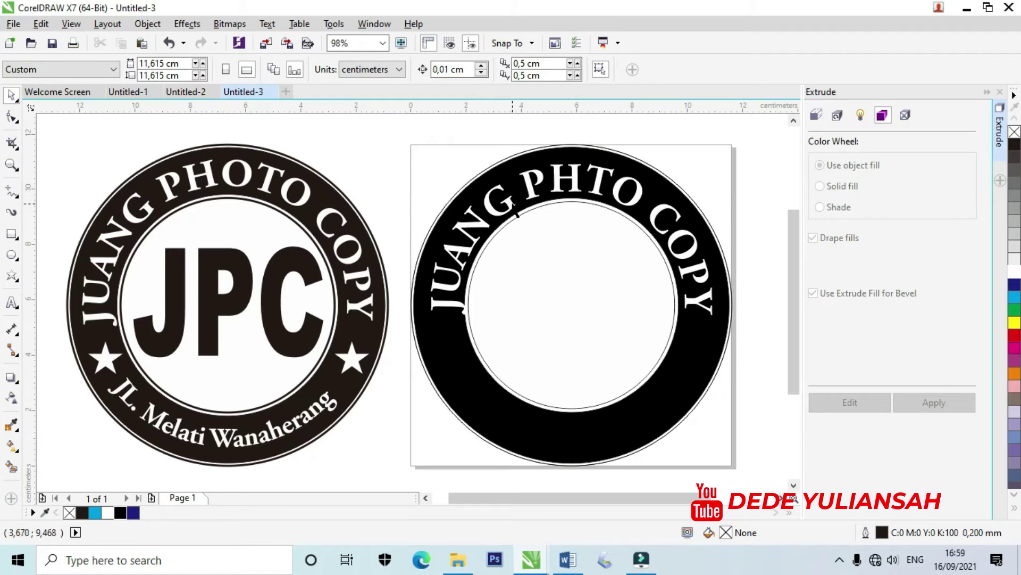
{"action": "left_click", "coordinate": [510, 203]}
{"action": "left_click", "coordinate": [573, 172]}
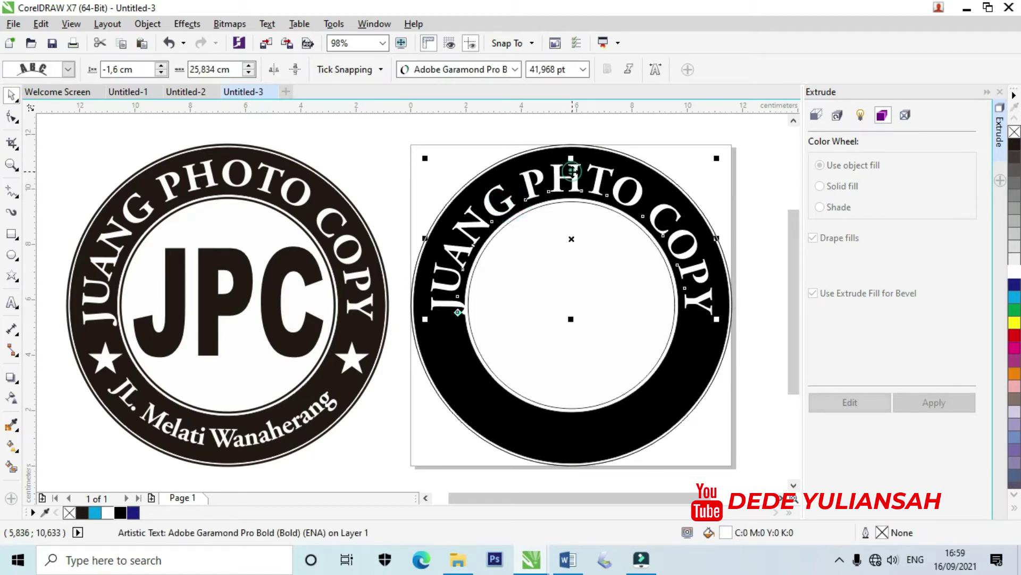
{"action": "left_click_drag", "start_coordinate": [568, 231], "coordinate": [569, 231]}
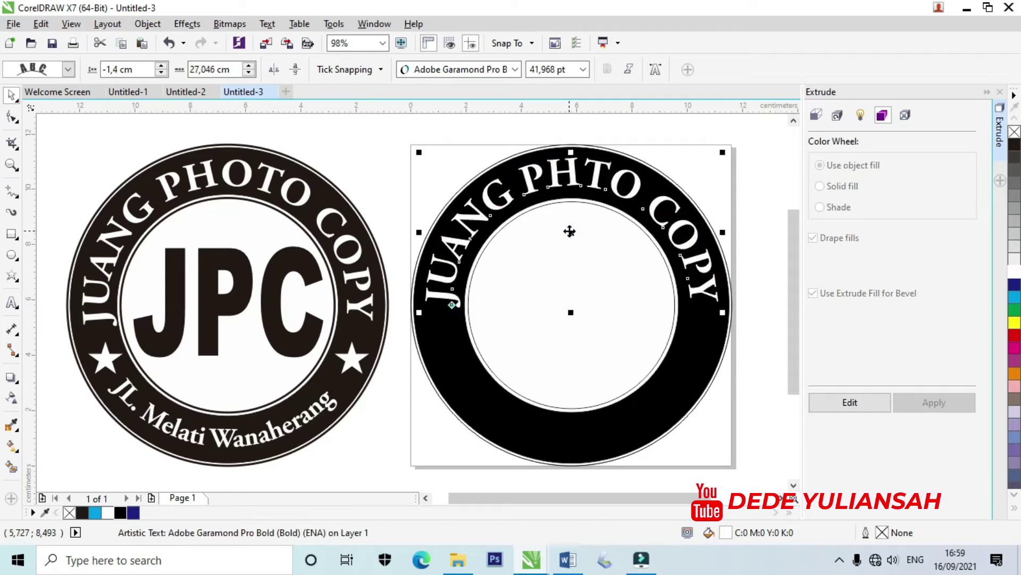
{"action": "left_click", "coordinate": [653, 141]}
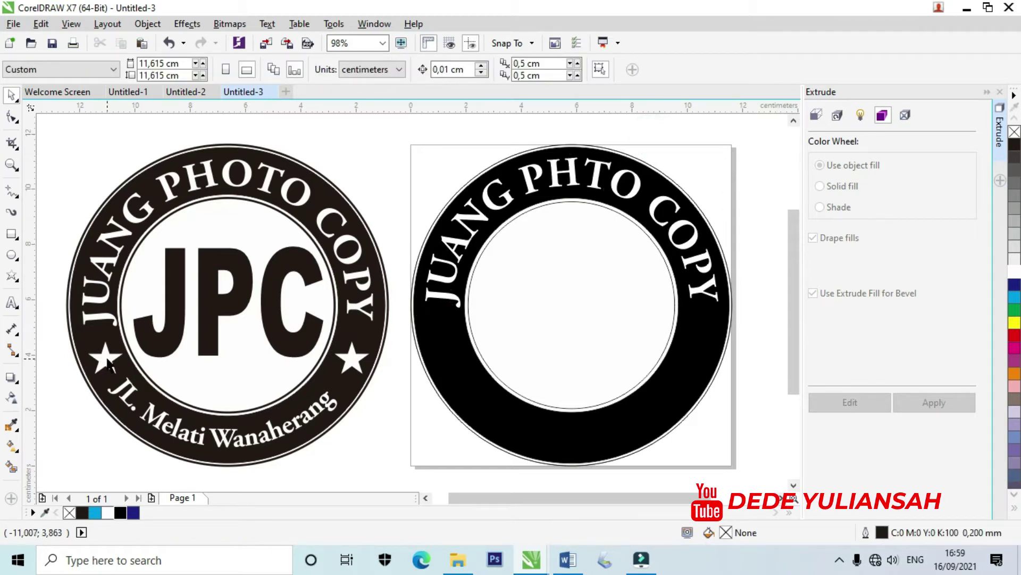
Step: Draw a five-pointed star about 0.98 by 1.08 cm in the black ring below the letter J and fill it with white
{"action": "left_click", "coordinate": [22, 286]}
{"action": "left_click", "coordinate": [55, 289]}
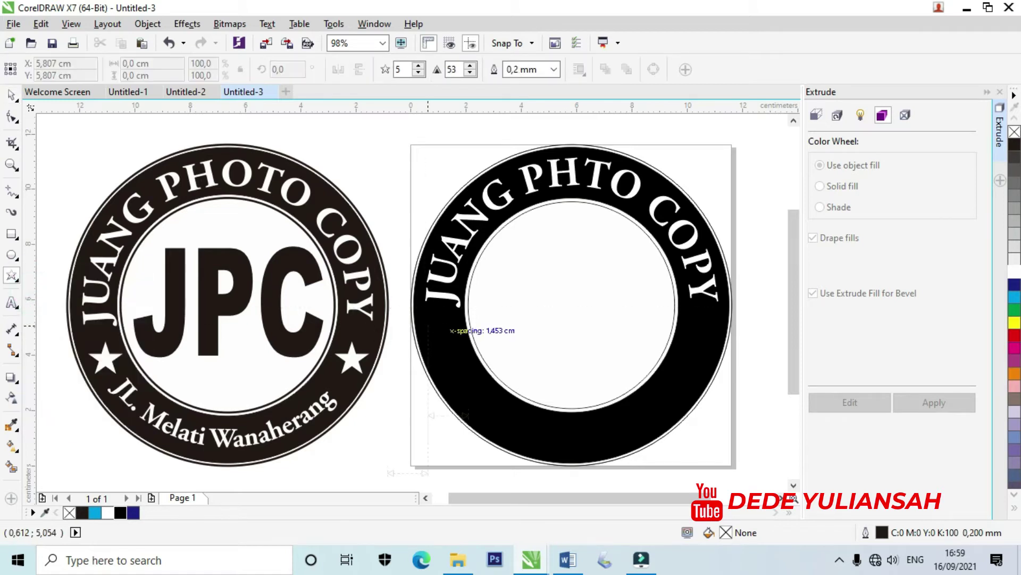
{"action": "left_click_drag", "start_coordinate": [428, 315], "coordinate": [461, 351]}
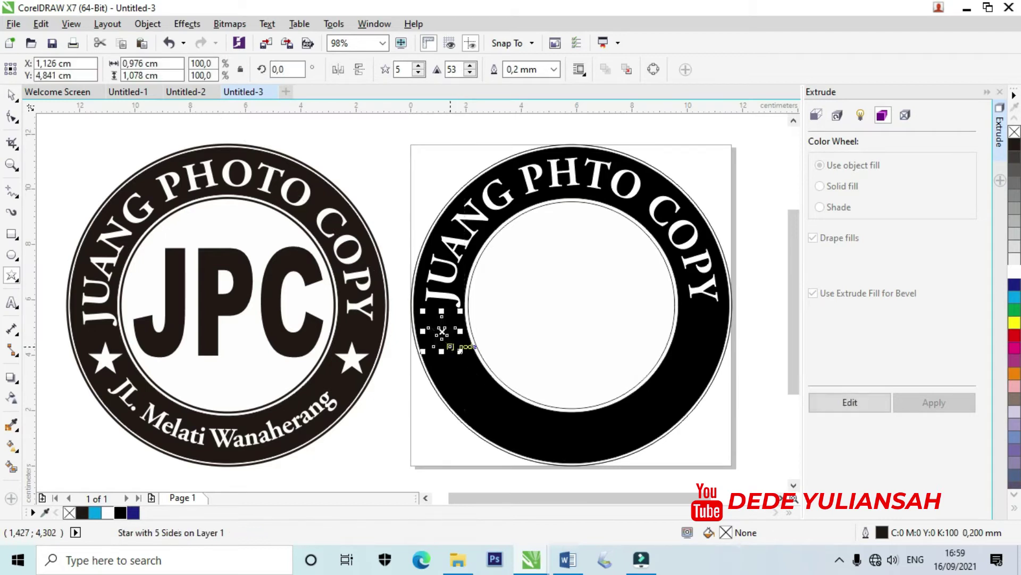
{"action": "left_click", "coordinate": [1015, 273]}
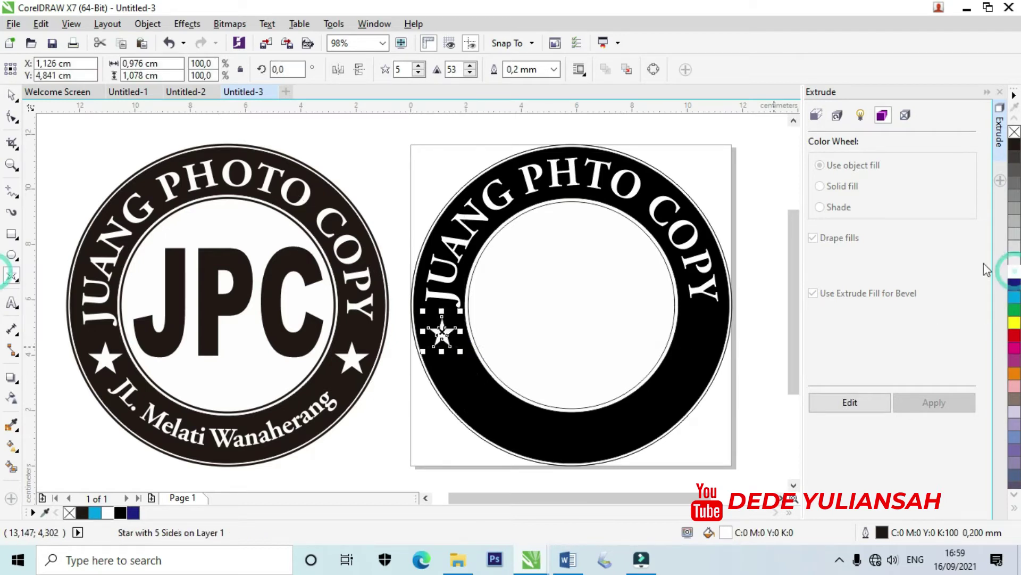
{"action": "left_click", "coordinate": [11, 95]}
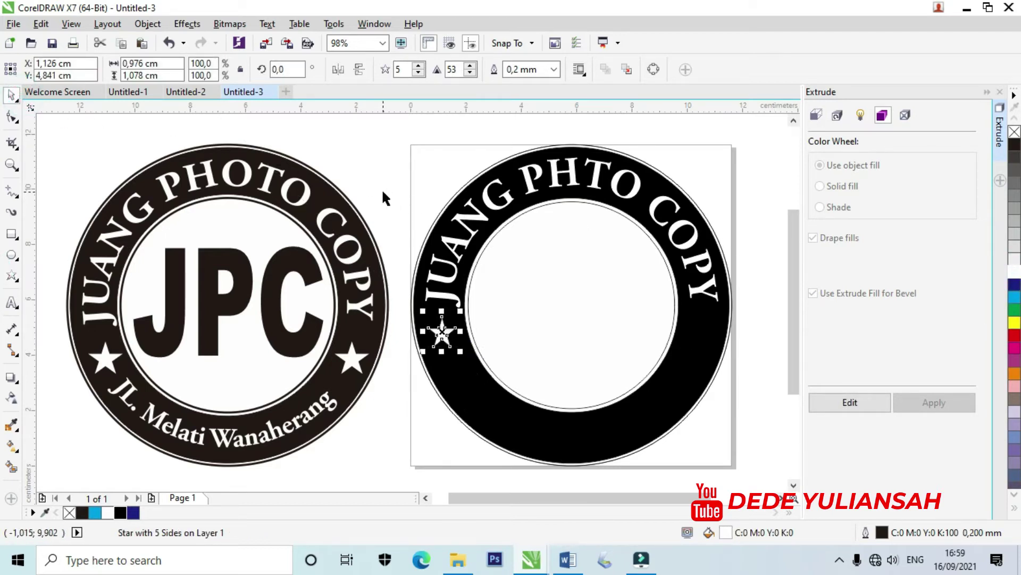
Step: Duplicate the white star across to the opposite side of the black ring, below the letter Y
{"action": "left_click", "coordinate": [382, 191]}
{"action": "left_click", "coordinate": [444, 334]}
{"action": "left_click_drag", "start_coordinate": [461, 331], "coordinate": [703, 334]}
{"action": "left_click", "coordinate": [388, 205]}
{"action": "left_click", "coordinate": [762, 372]}
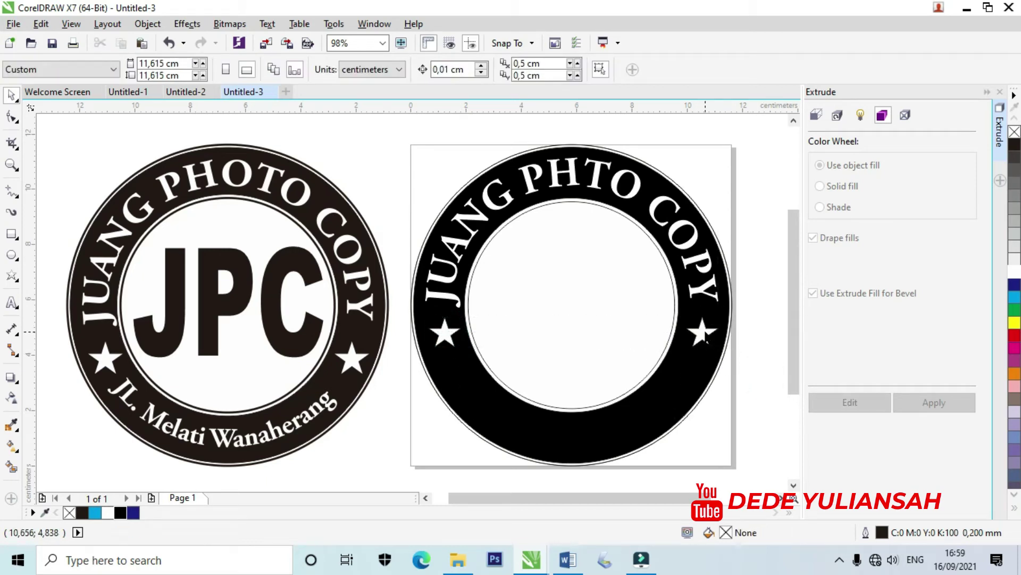
{"action": "left_click", "coordinate": [751, 408]}
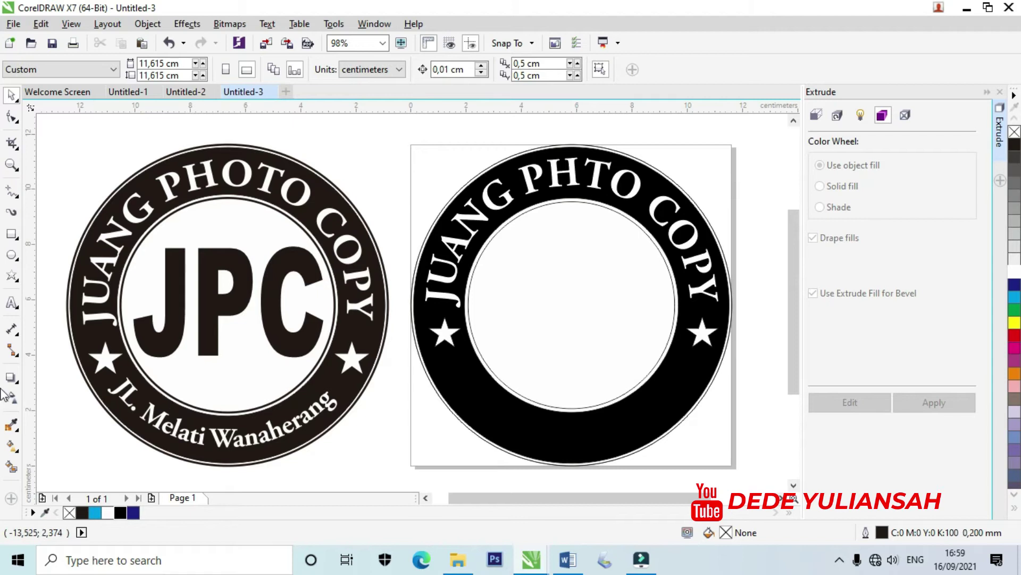
Step: Add the text "JL. Melati Wanaherang" and place it below the two stamps
{"action": "left_click", "coordinate": [12, 302]}
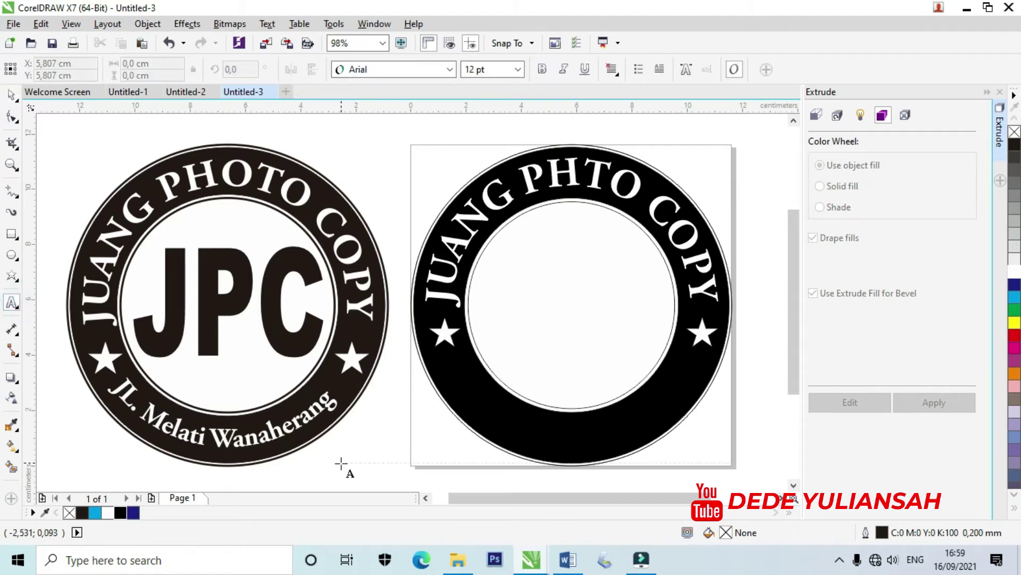
{"action": "left_click", "coordinate": [341, 471]}
{"action": "type", "text": "JL"}
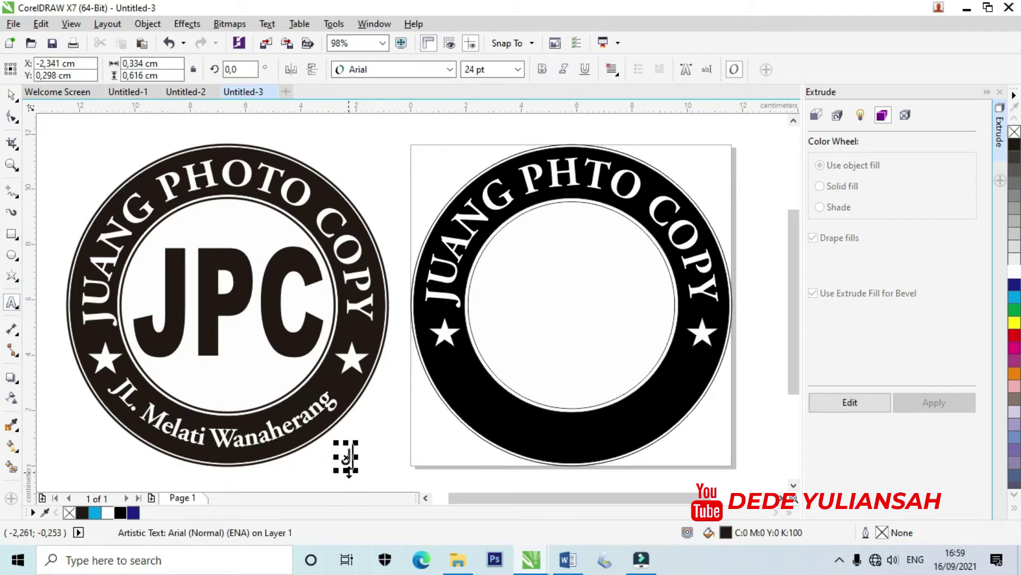
{"action": "type", "text": "."}
{"action": "key", "text": "Caps_Lock"}
{"action": "type", "text": "m"}
{"action": "key", "text": "BackSpace"}
{"action": "type", "text": "m"}
{"action": "key", "text": "BackSpace"}
{"action": "type", "text": "Mel"}
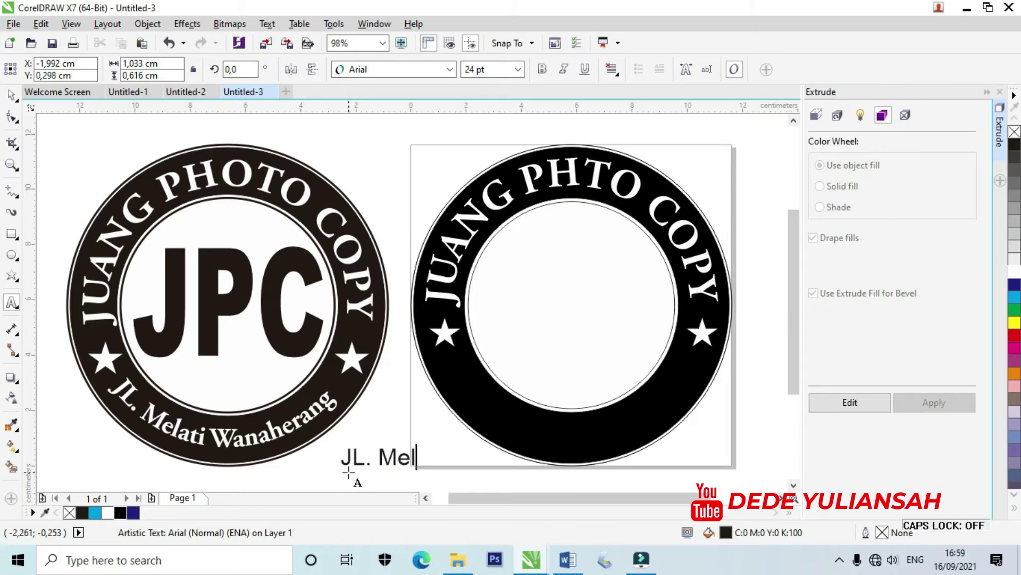
{"action": "type", "text": "ati Wanaherang"}
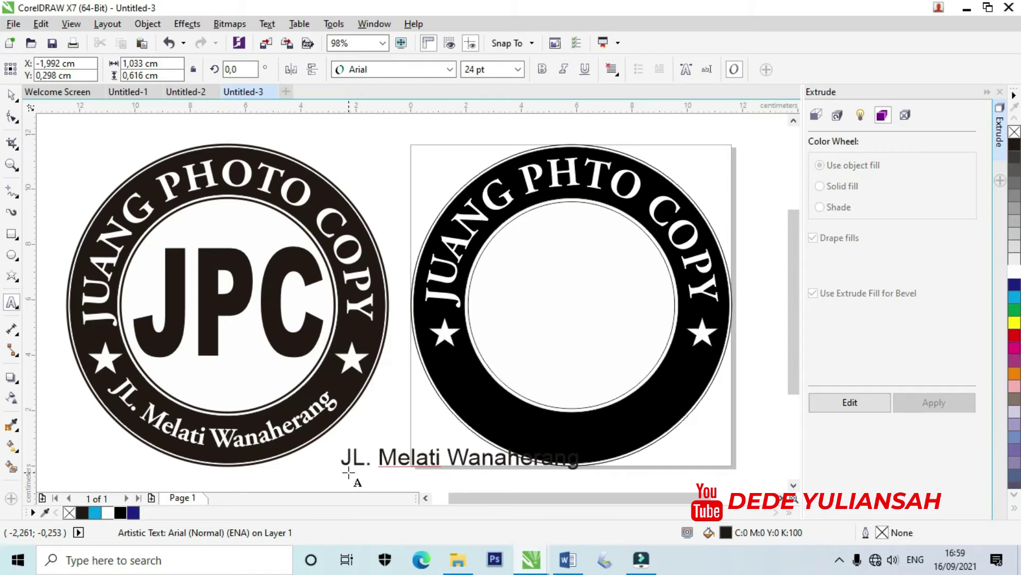
{"action": "left_click", "coordinate": [12, 95]}
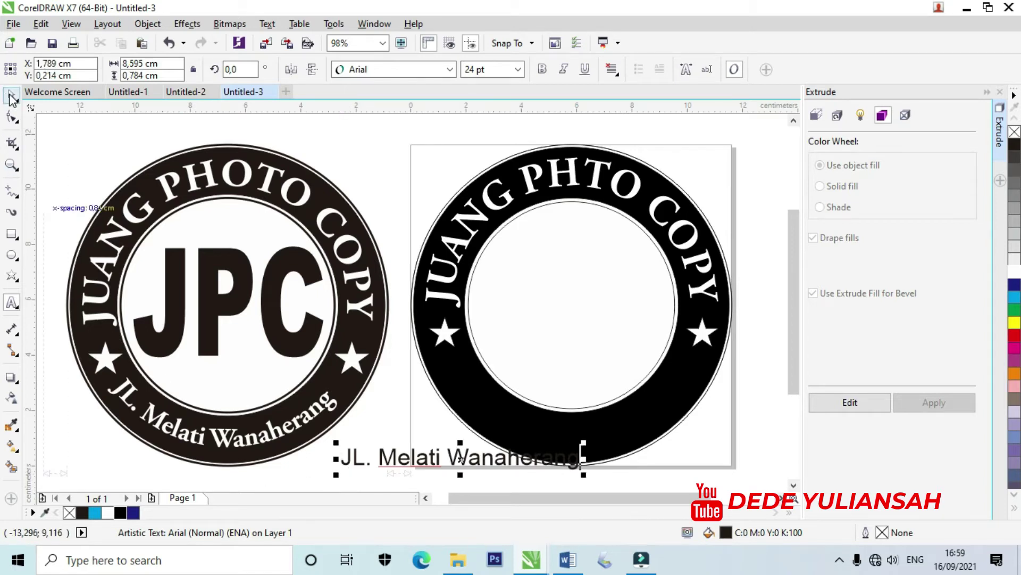
{"action": "left_click_drag", "start_coordinate": [404, 458], "coordinate": [327, 478]}
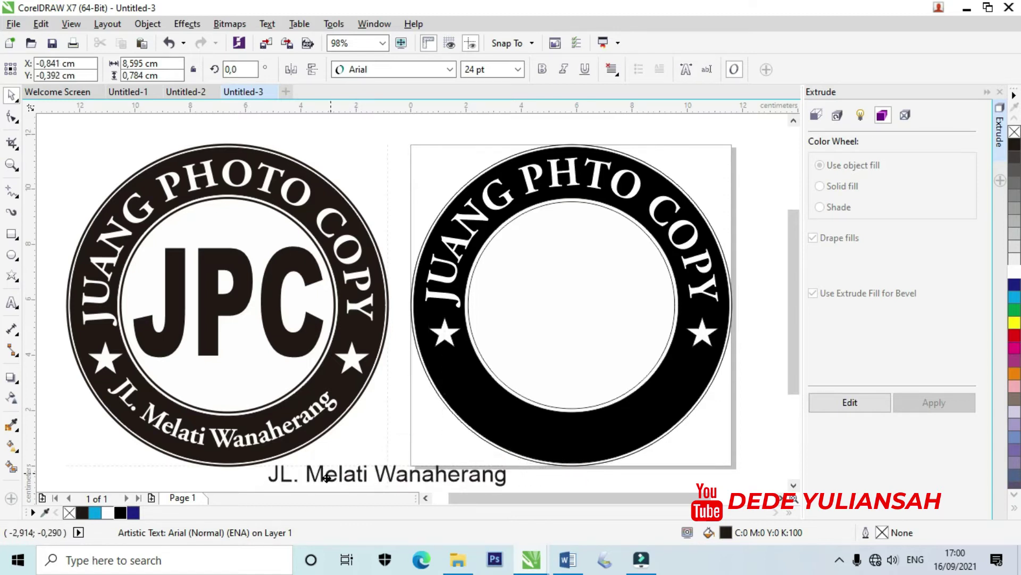
Step: Set the JL. Melati Wanaherang text in Adobe Garamond Pro Bold and enlarge it to about 31.7 pt
{"action": "left_click", "coordinate": [414, 68]}
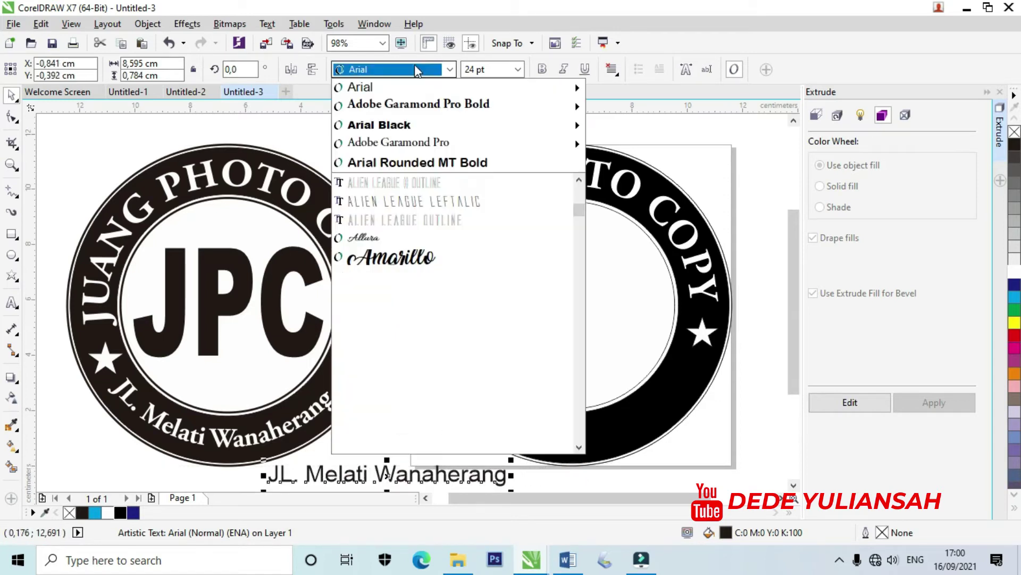
{"action": "mouse_move", "coordinate": [432, 108]}
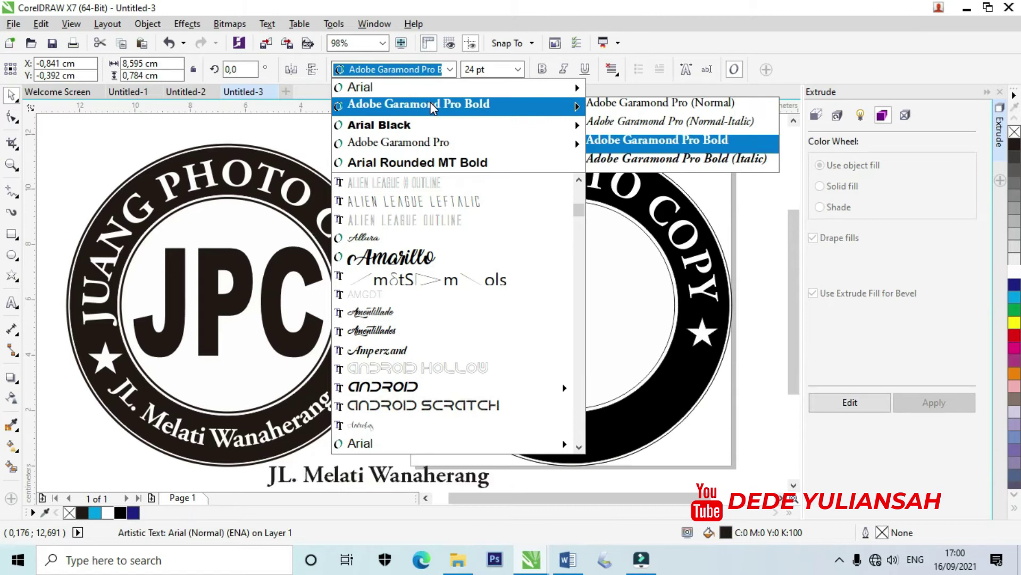
{"action": "left_click", "coordinate": [432, 106]}
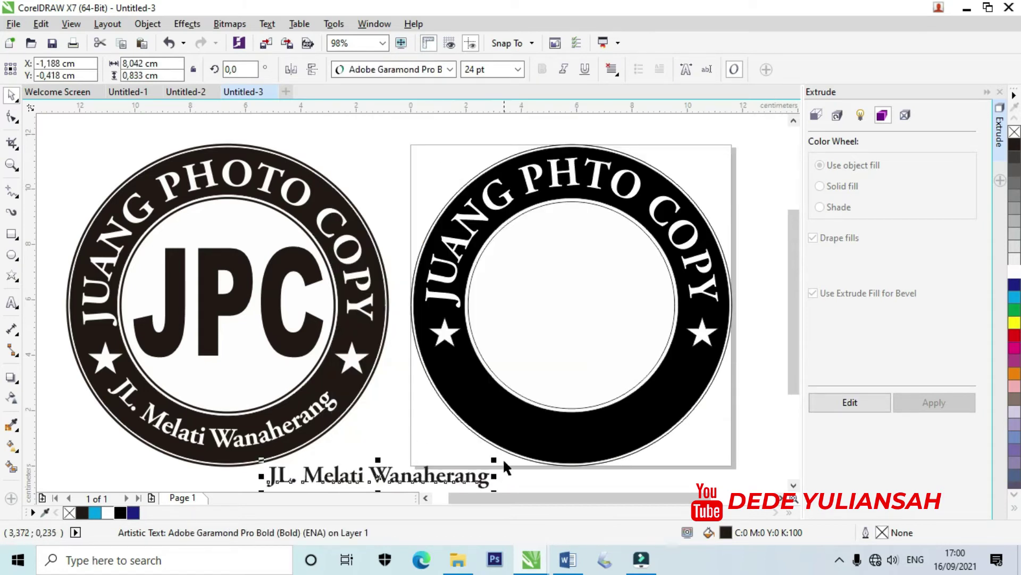
{"action": "left_click_drag", "start_coordinate": [495, 459], "coordinate": [565, 452]}
{"action": "left_click_drag", "start_coordinate": [441, 478], "coordinate": [453, 482]}
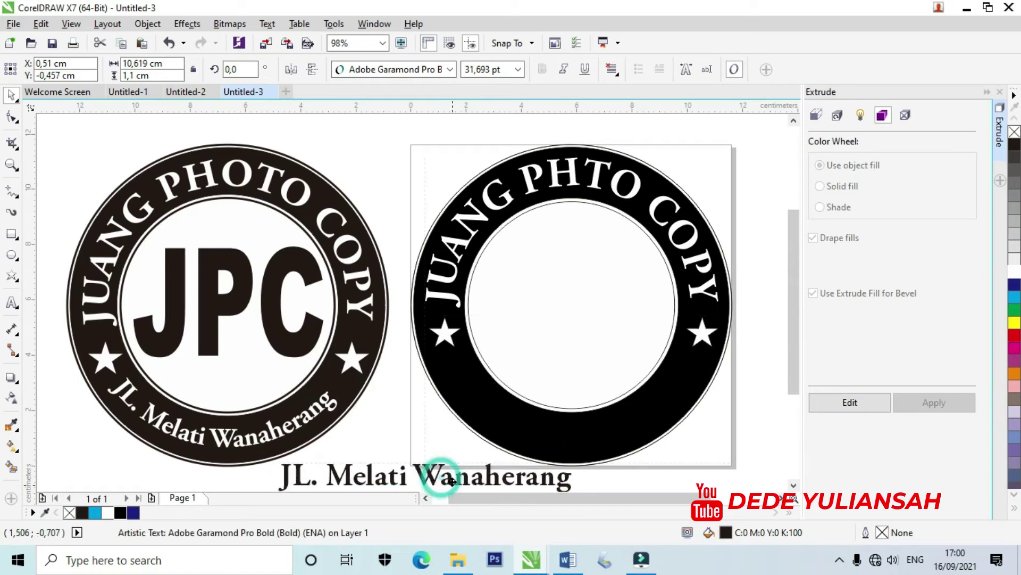
{"action": "left_click", "coordinate": [389, 423]}
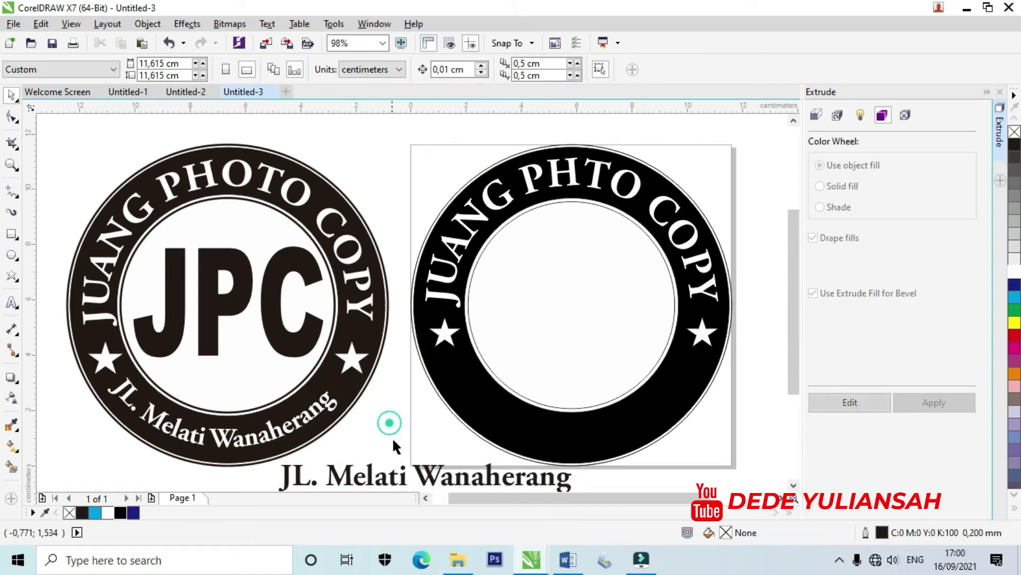
Step: Fit the JL. Melati Wanaherang text to a circular path along the lower black ring and fill it with white
{"action": "left_click", "coordinate": [369, 462]}
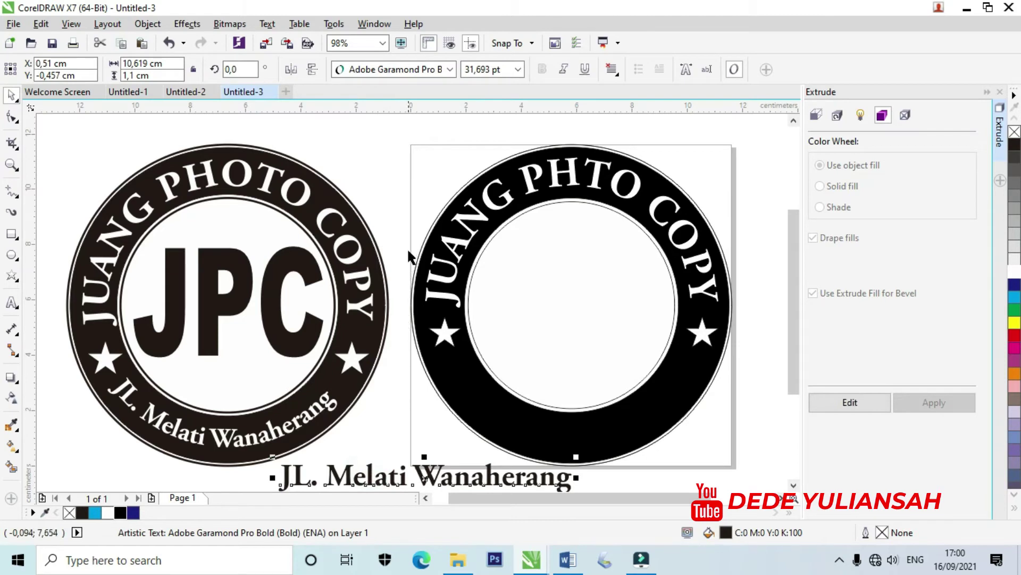
{"action": "left_click", "coordinate": [267, 24]}
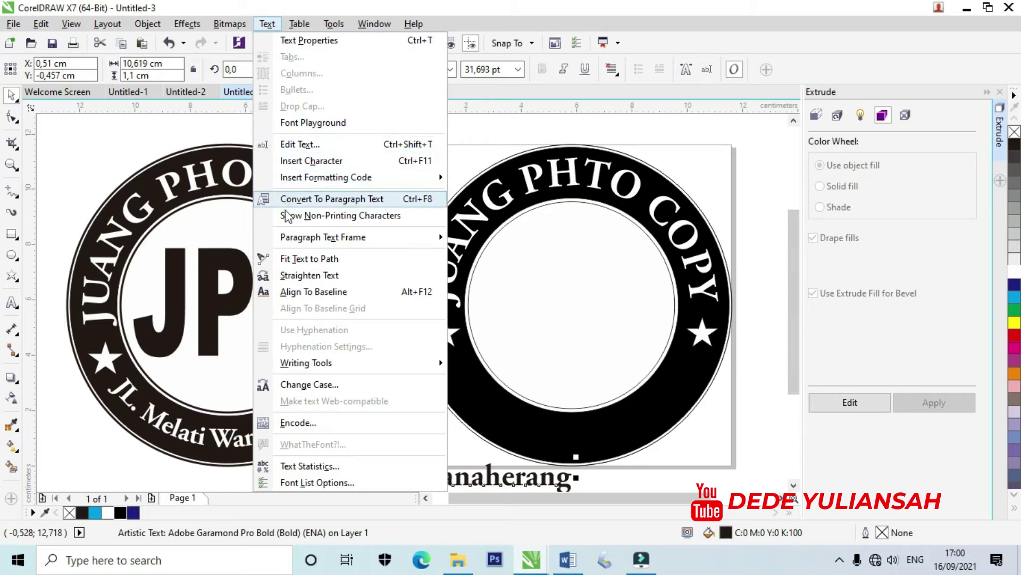
{"action": "left_click", "coordinate": [296, 257]}
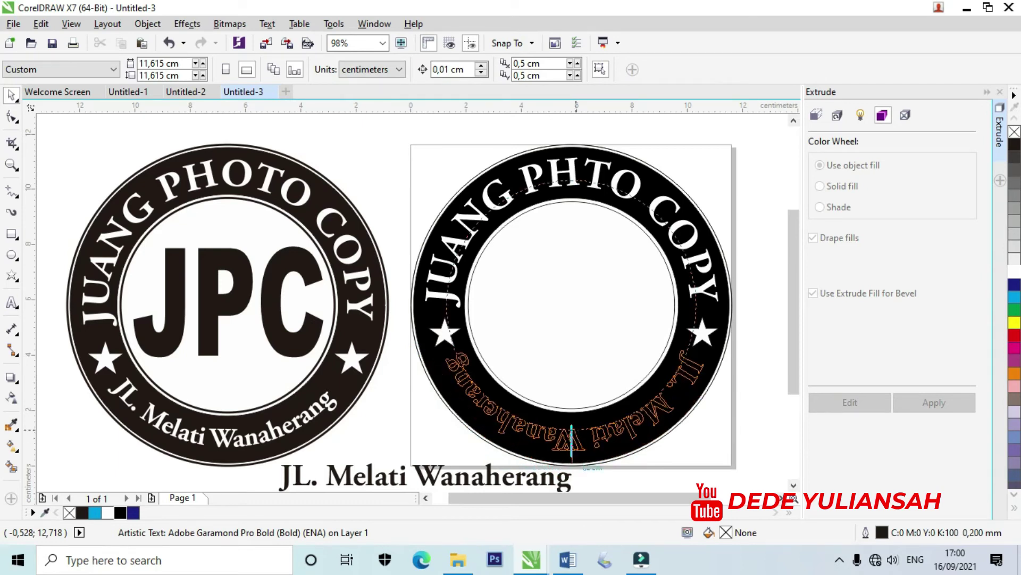
{"action": "left_click", "coordinate": [572, 441]}
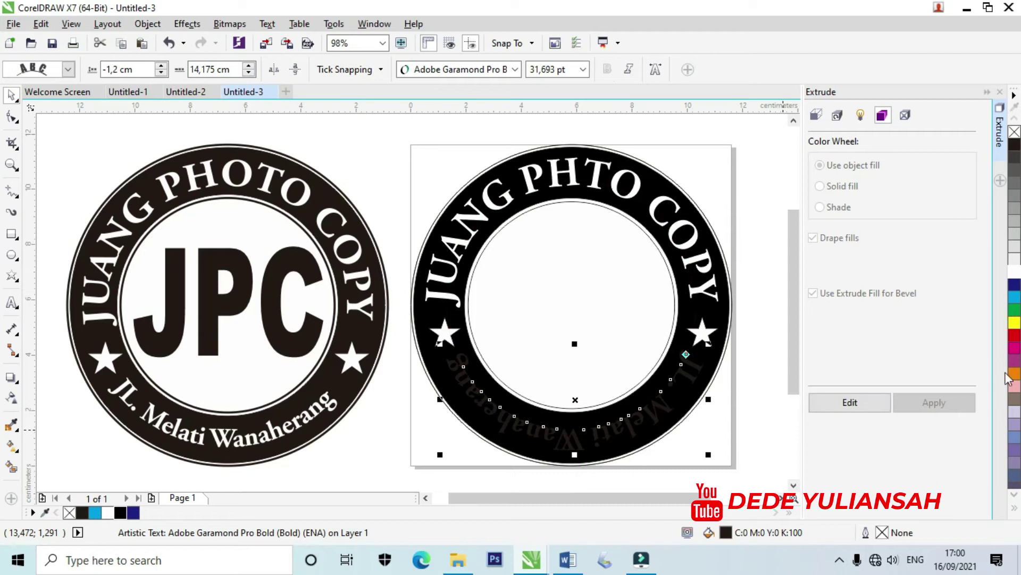
{"action": "left_click", "coordinate": [1014, 271]}
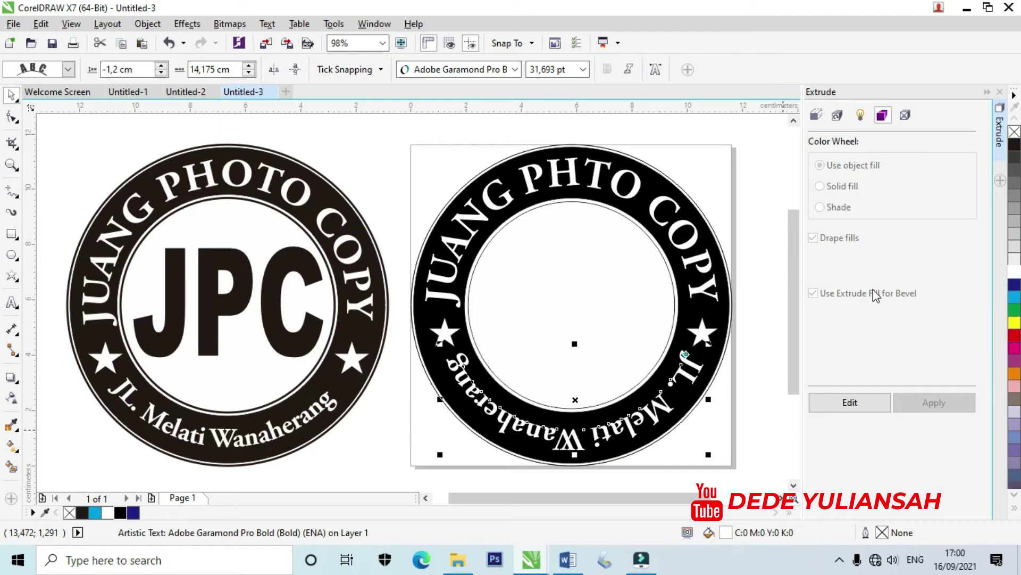
Step: Mirror the address text vertically and horizontally on its path, and shift it outward to an offset of about -0.6 cm
{"action": "left_click", "coordinate": [296, 73]}
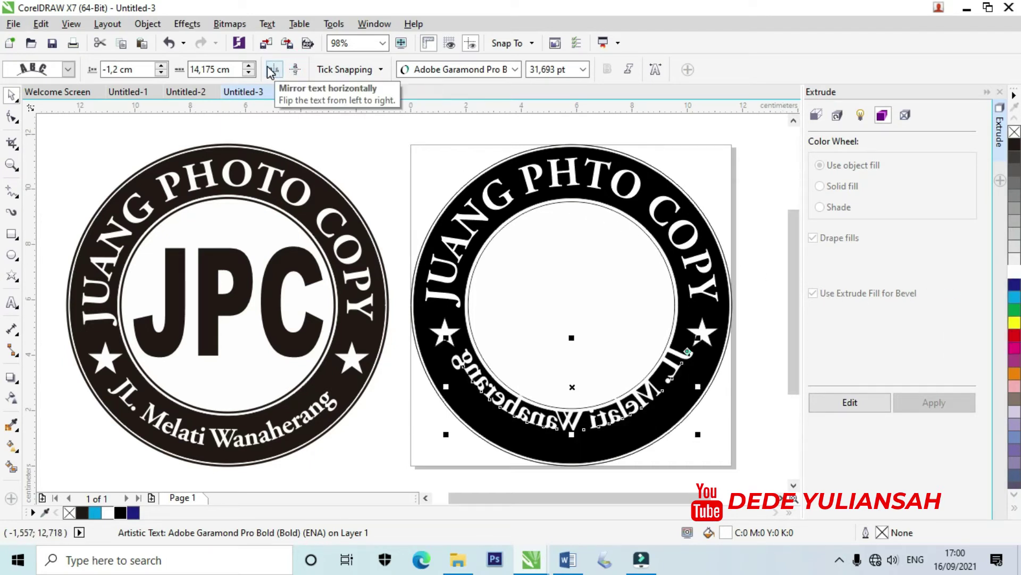
{"action": "left_click", "coordinate": [272, 71]}
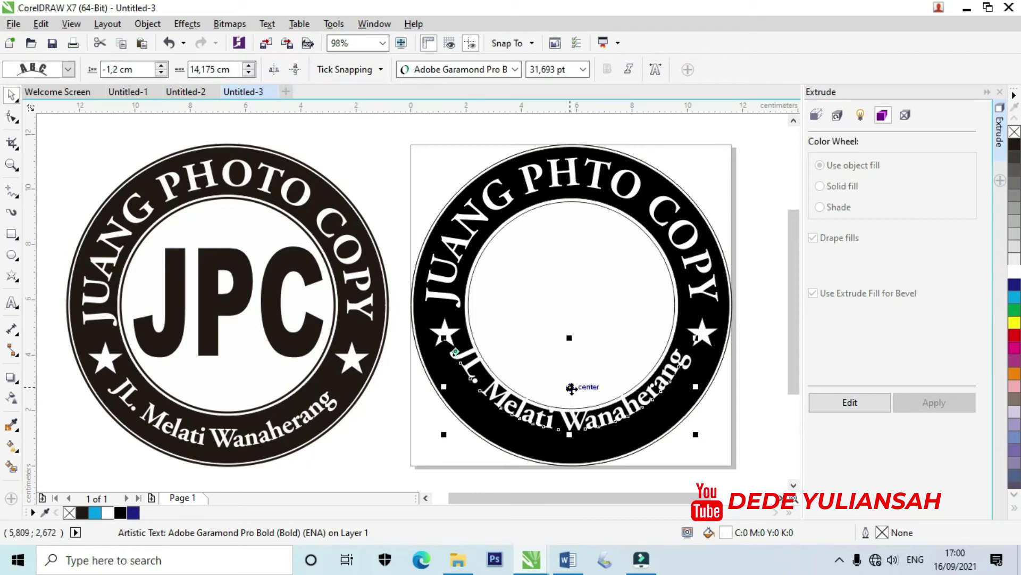
{"action": "left_click_drag", "start_coordinate": [570, 391], "coordinate": [570, 406]}
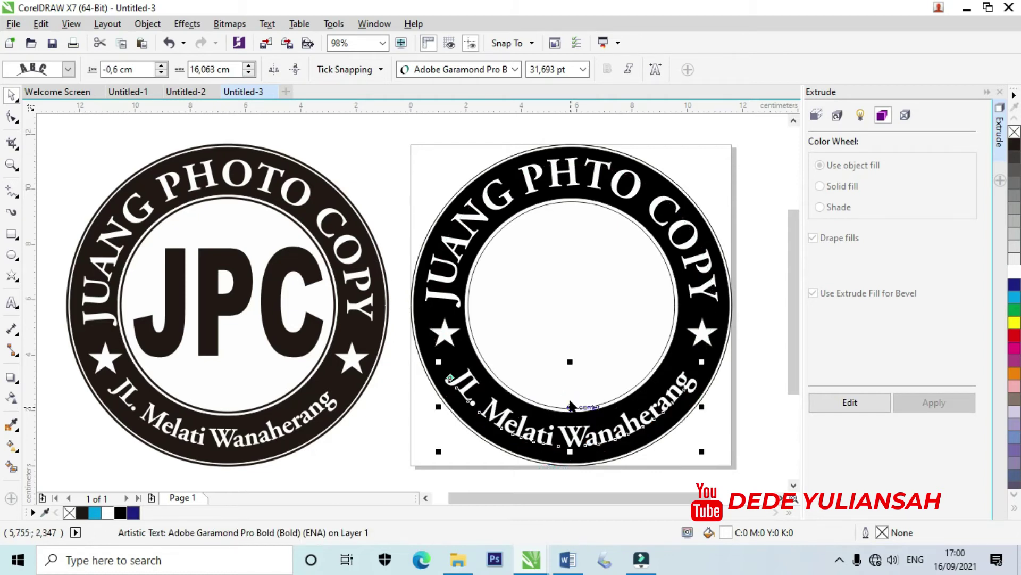
{"action": "left_click", "coordinate": [750, 429]}
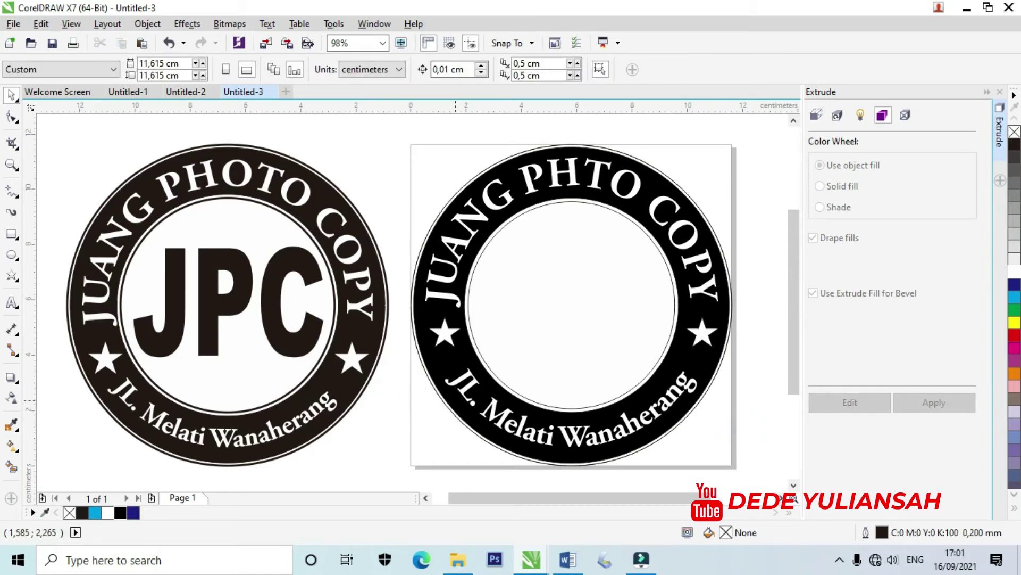
{"action": "left_click", "coordinate": [467, 391]}
{"action": "left_click", "coordinate": [376, 434]}
Step: Add the text "JPC" in capitals in the empty area between the lower parts of the stamps
{"action": "left_click", "coordinate": [11, 303]}
{"action": "left_click", "coordinate": [334, 465]}
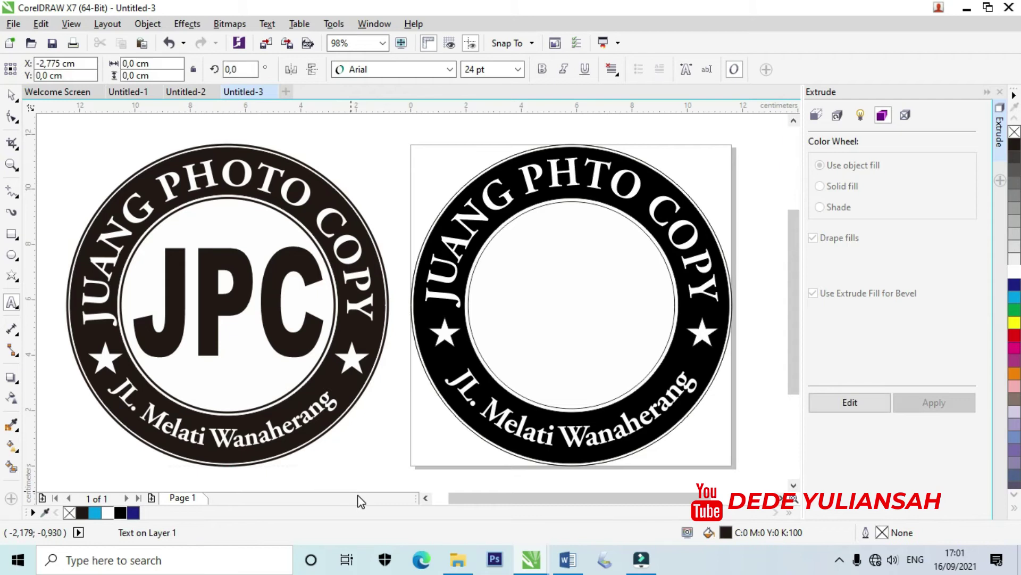
{"action": "type", "text": "j"}
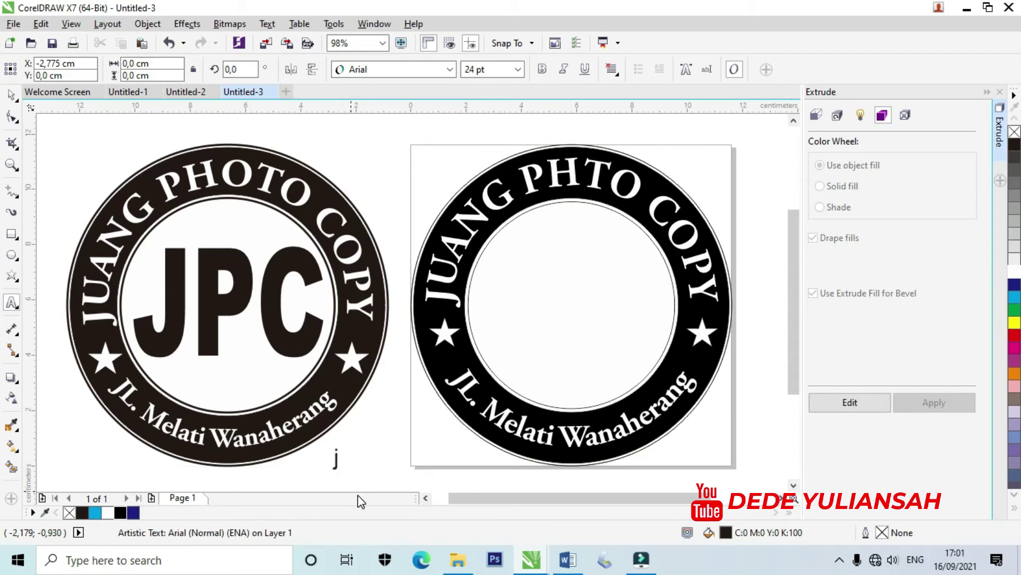
{"action": "key", "text": "BackSpace"}
{"action": "key", "text": "Caps_Lock"}
{"action": "type", "text": "JPC"}
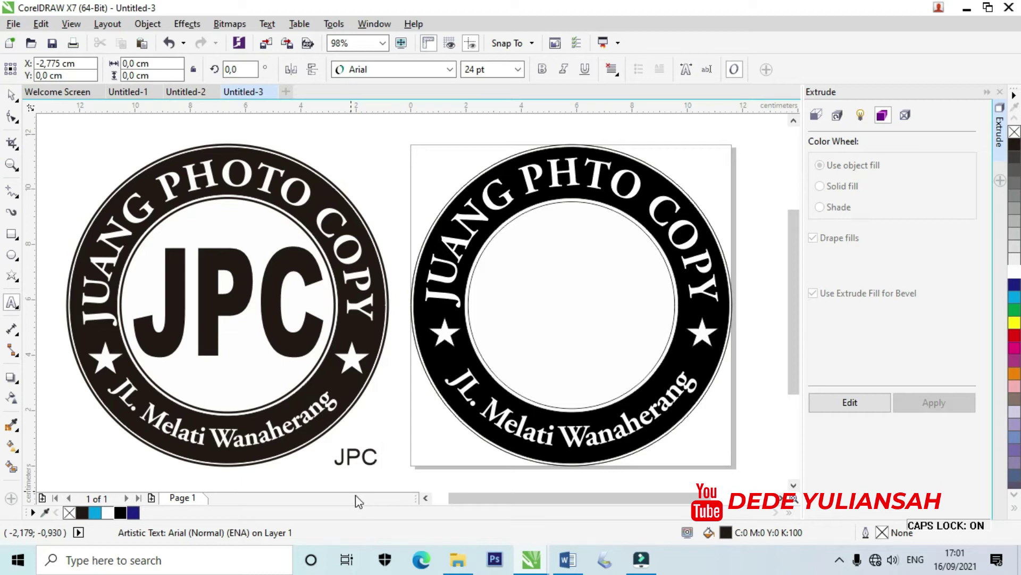
{"action": "key", "text": "Escape"}
Step: Set the JPC text in the Arial Black font
{"action": "left_click", "coordinate": [11, 94]}
{"action": "left_click", "coordinate": [386, 431]}
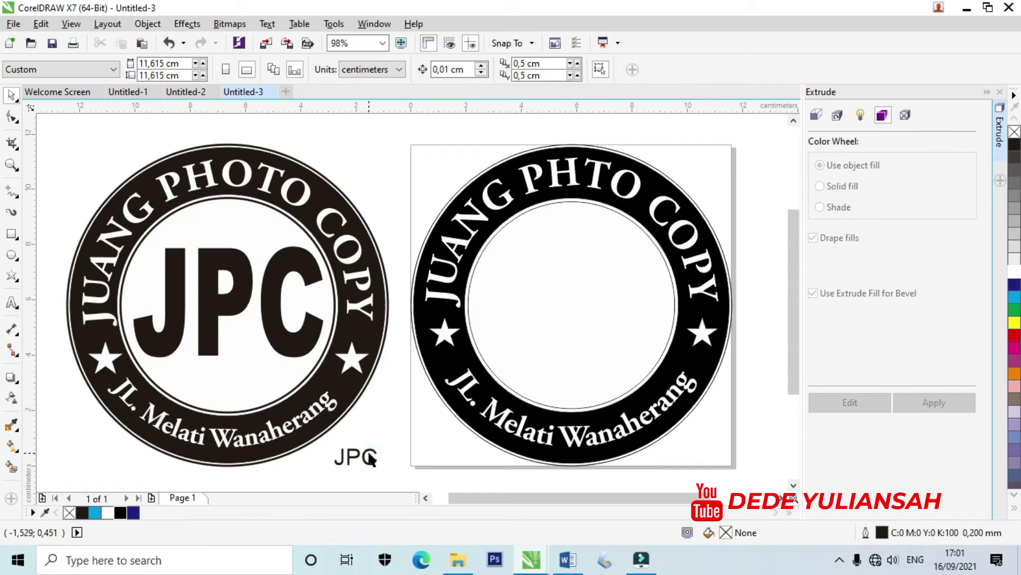
{"action": "left_click", "coordinate": [364, 456]}
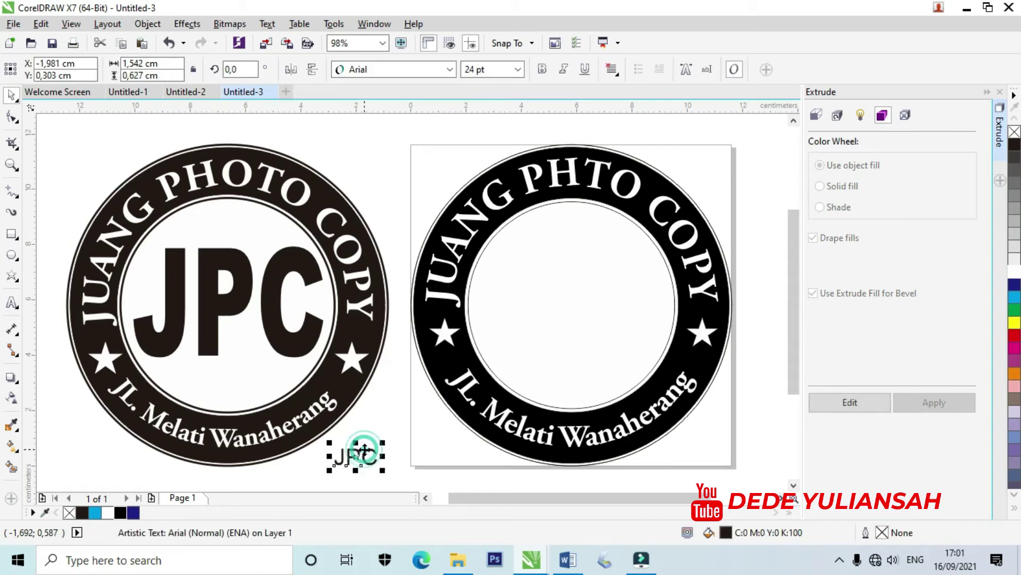
{"action": "left_click", "coordinate": [384, 69]}
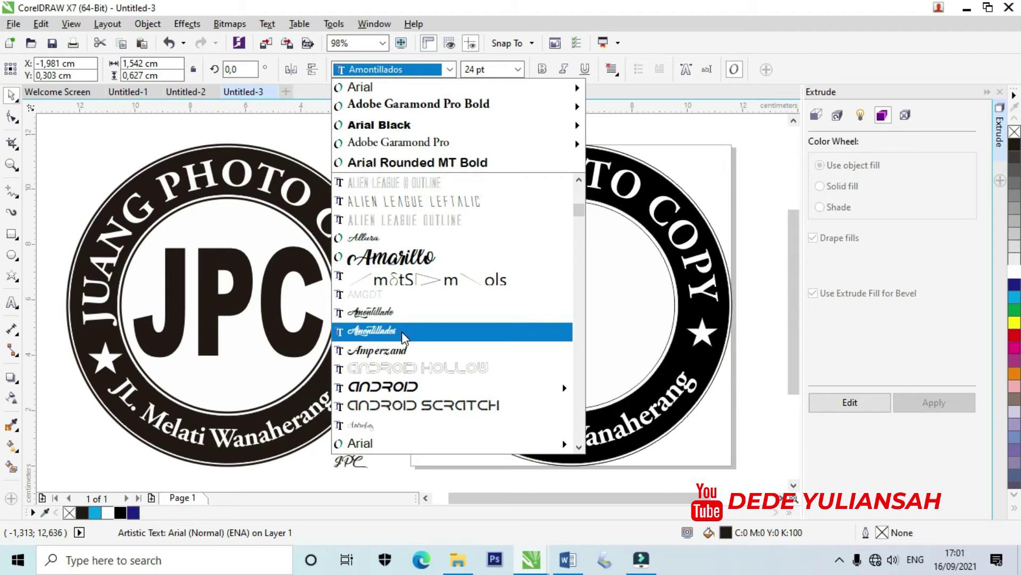
{"action": "mouse_move", "coordinate": [406, 126]}
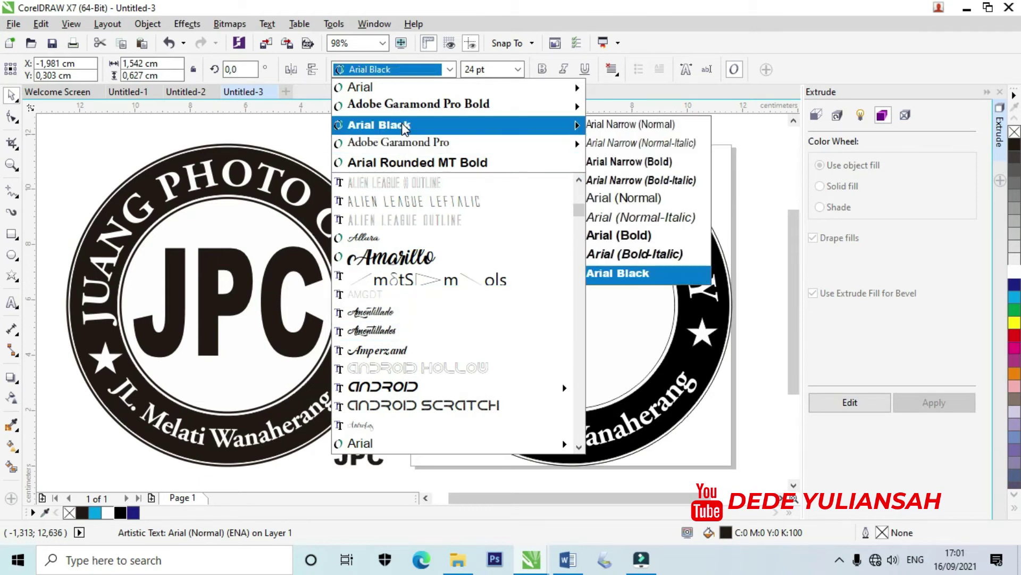
{"action": "left_click", "coordinate": [406, 128]}
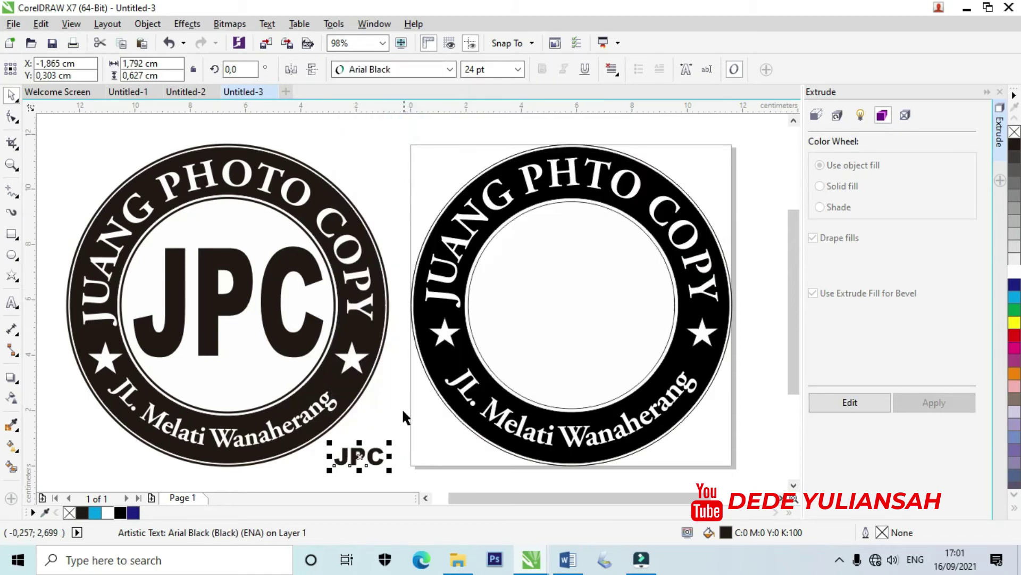
Step: Move the JPC text into the stamp's white center, fill it with black and enlarge it to about 5.8 cm wide
{"action": "left_click_drag", "start_coordinate": [390, 444], "coordinate": [571, 304]}
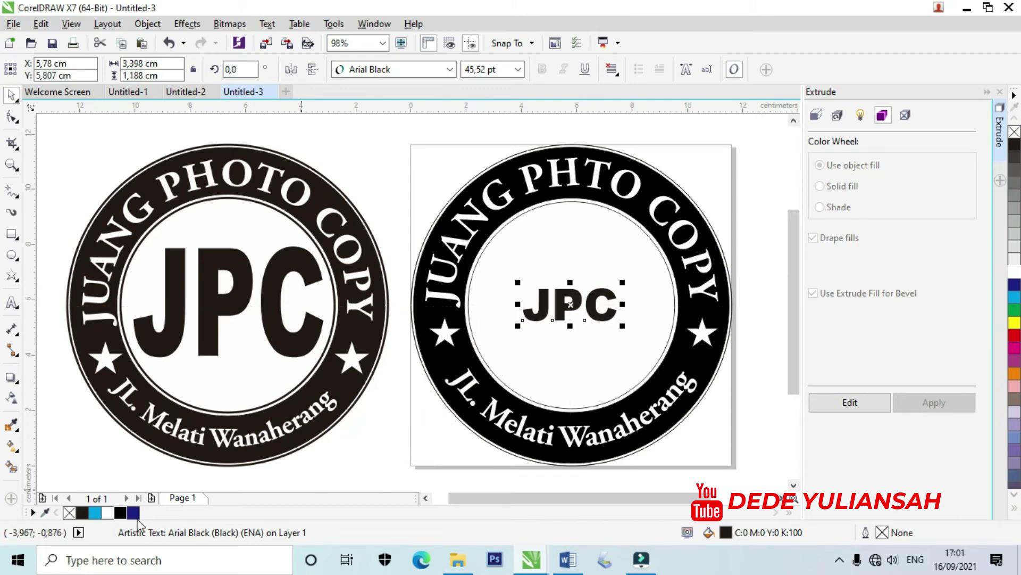
{"action": "left_click", "coordinate": [121, 513]}
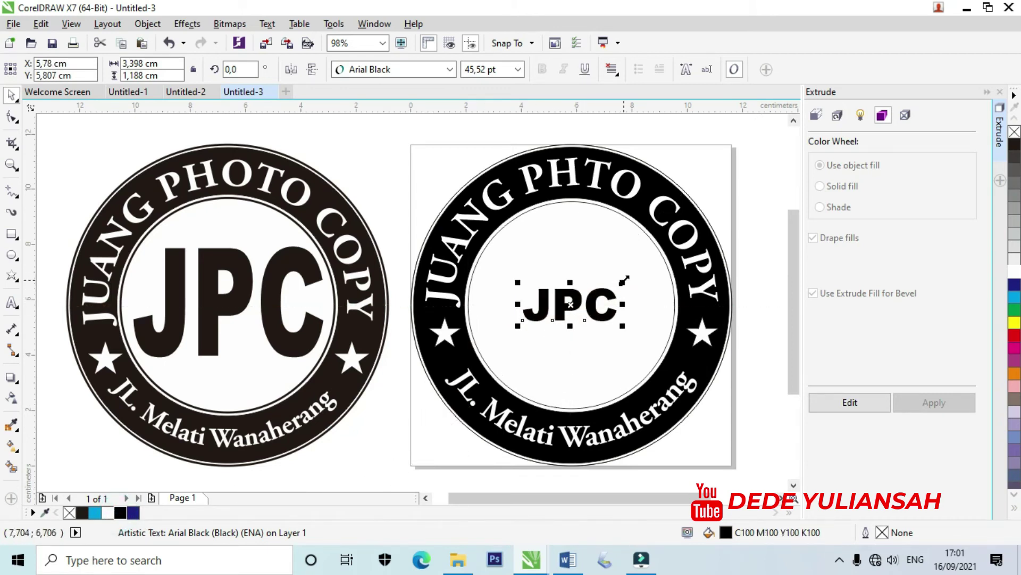
{"action": "left_click_drag", "start_coordinate": [624, 280], "coordinate": [658, 260]}
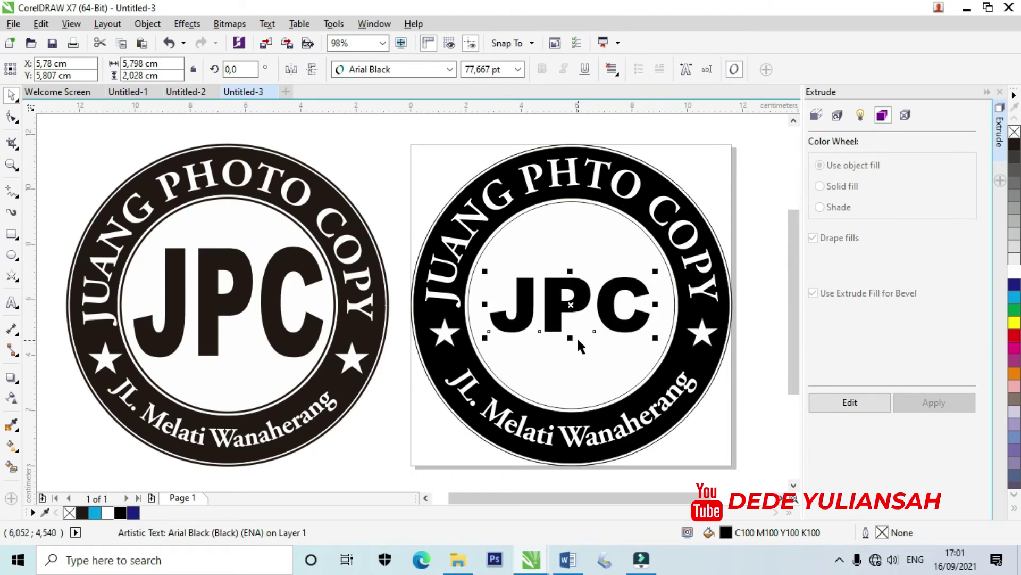
Step: Stretch the JPC text to about 6.9 cm wide and 3.8 cm tall and centre it in the stamp's white circle
{"action": "left_click_drag", "start_coordinate": [571, 339], "coordinate": [571, 370]}
{"action": "left_click_drag", "start_coordinate": [572, 273], "coordinate": [573, 256]}
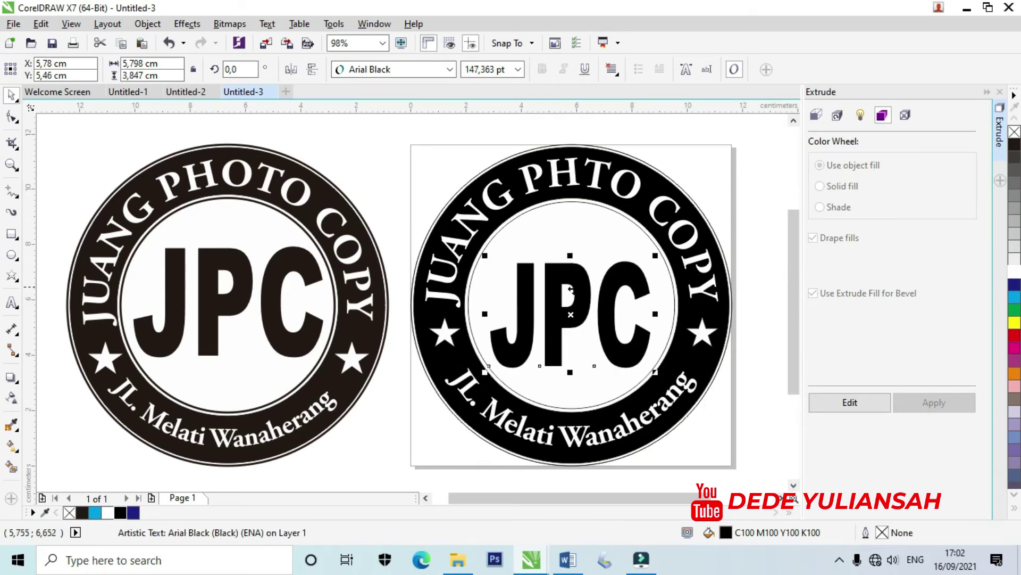
{"action": "left_click_drag", "start_coordinate": [591, 296], "coordinate": [590, 289]}
{"action": "left_click_drag", "start_coordinate": [573, 287], "coordinate": [582, 287]}
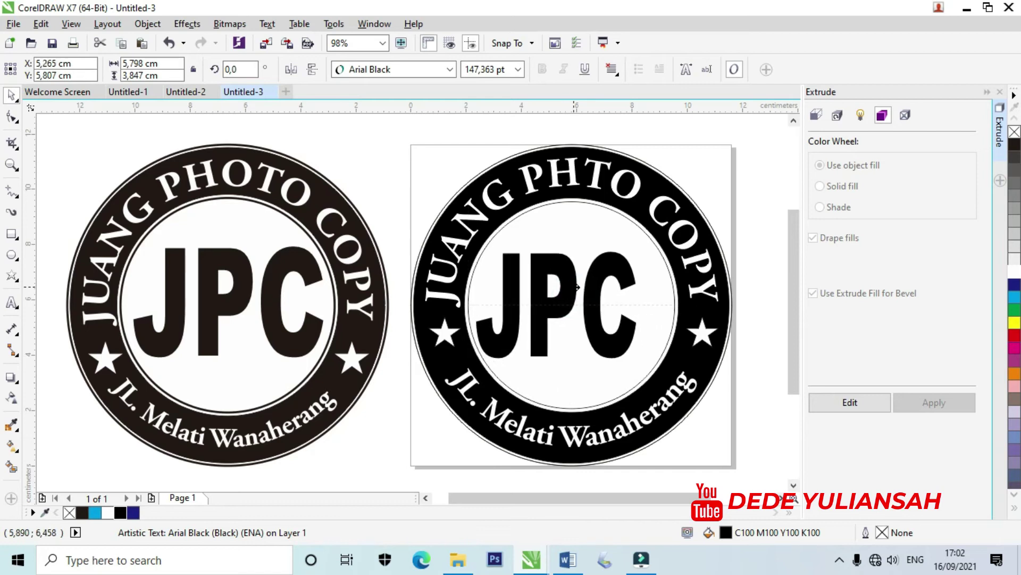
{"action": "left_click_drag", "start_coordinate": [647, 305], "coordinate": [668, 311]}
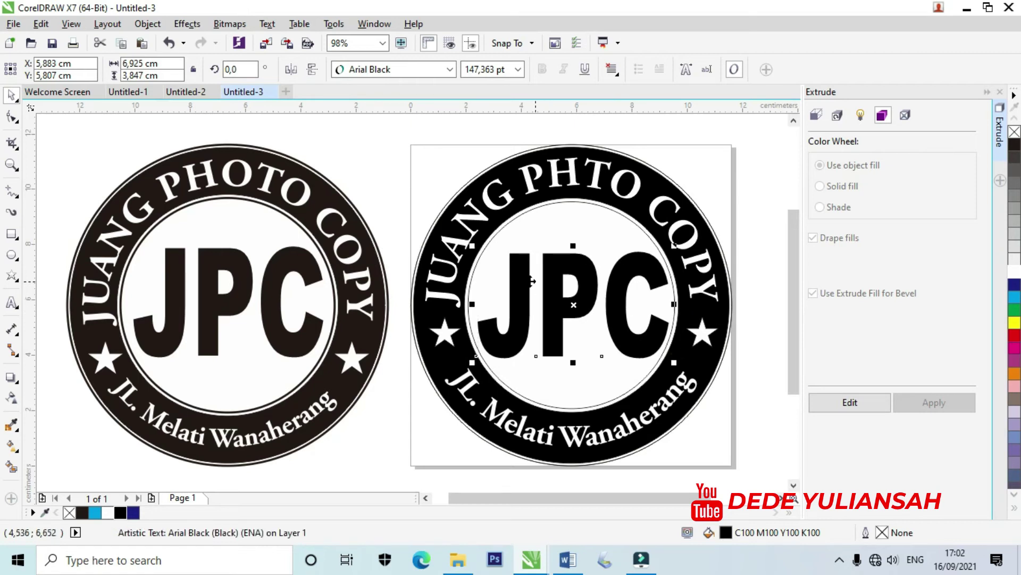
Step: Increase the JPC text's height evenly about its centre to about 4.1 cm
{"action": "left_click_drag", "start_coordinate": [572, 364], "coordinate": [570, 368]}
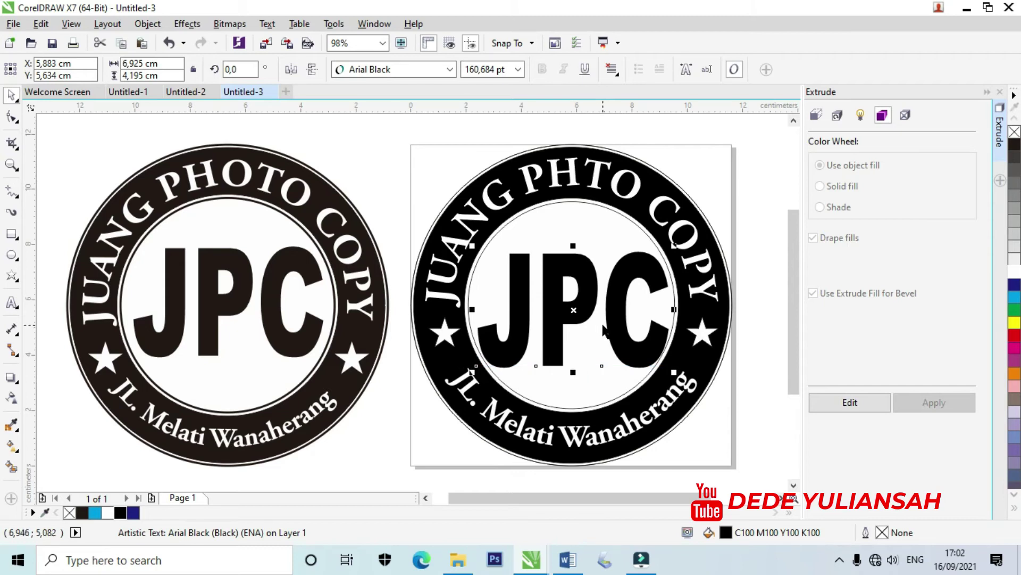
{"action": "key", "text": "ctrl+z"}
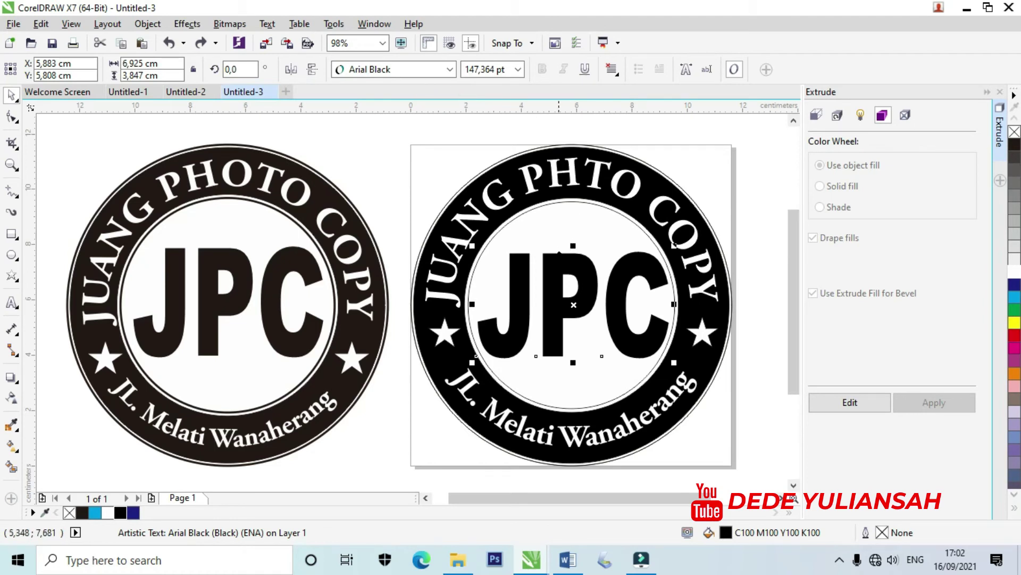
{"action": "left_click_drag", "start_coordinate": [575, 245], "coordinate": [578, 241]}
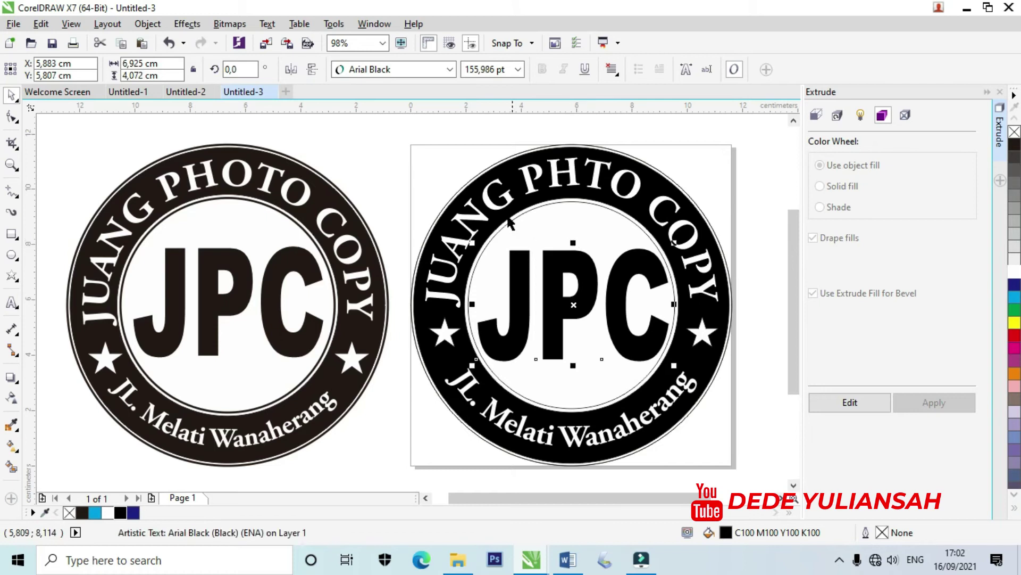
{"action": "left_click", "coordinate": [399, 170]}
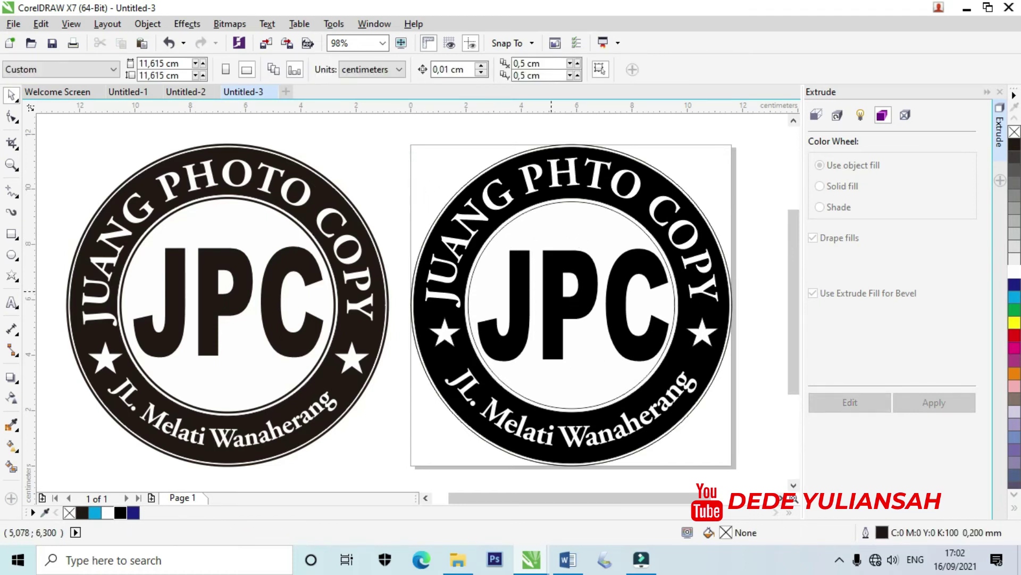
Step: Set the outline width of the recreated stamp's outermost circle to 0.75 mm
{"action": "left_click", "coordinate": [702, 426]}
{"action": "left_click", "coordinate": [481, 171]}
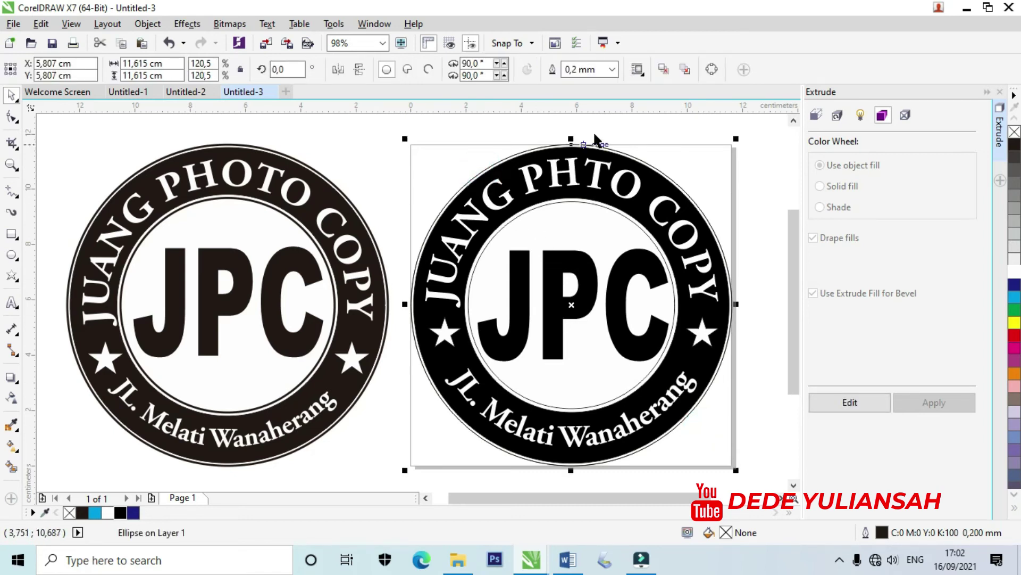
{"action": "left_click", "coordinate": [614, 70]}
{"action": "left_click", "coordinate": [615, 69]}
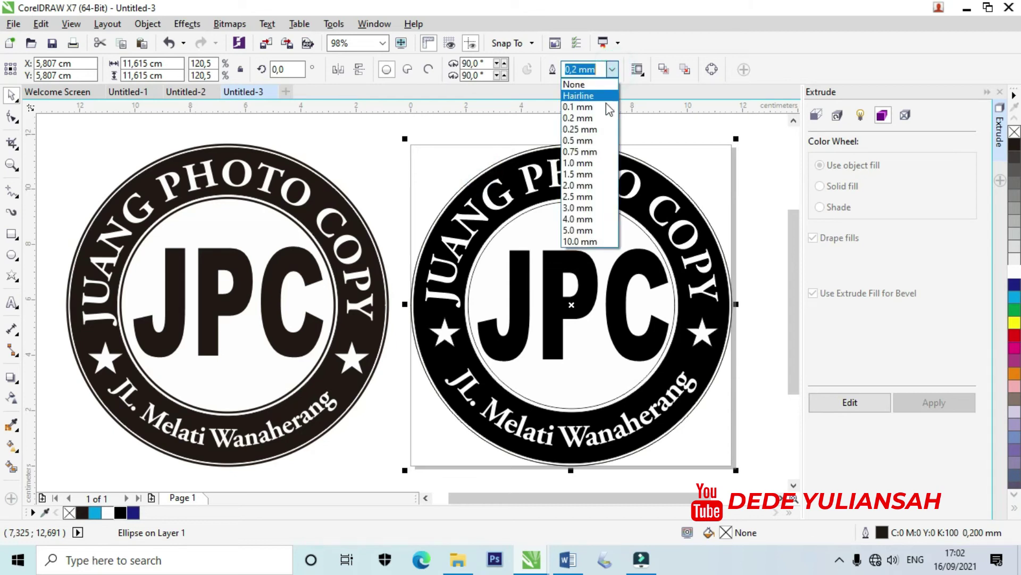
{"action": "left_click", "coordinate": [588, 152]}
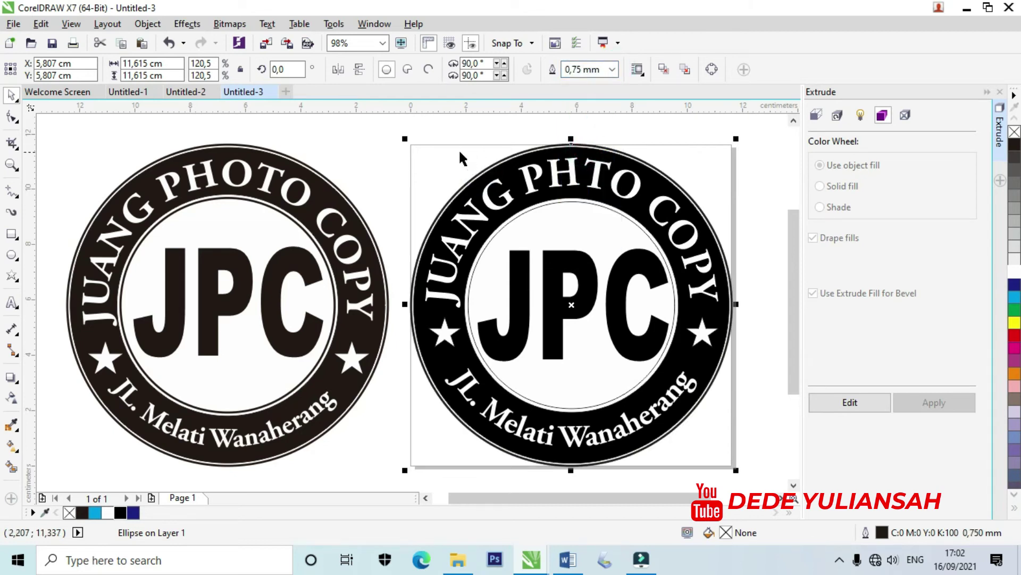
{"action": "left_click", "coordinate": [360, 152]}
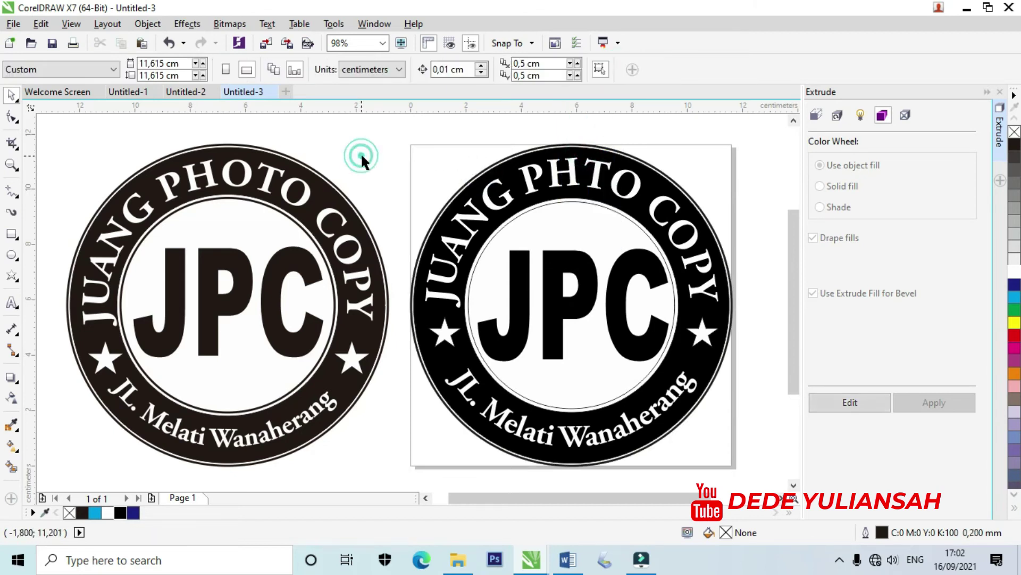
Step: Set the outline width of the 7.484 cm circle around the white center to 0.5 mm
{"action": "left_click", "coordinate": [502, 223]}
{"action": "left_click", "coordinate": [611, 69]}
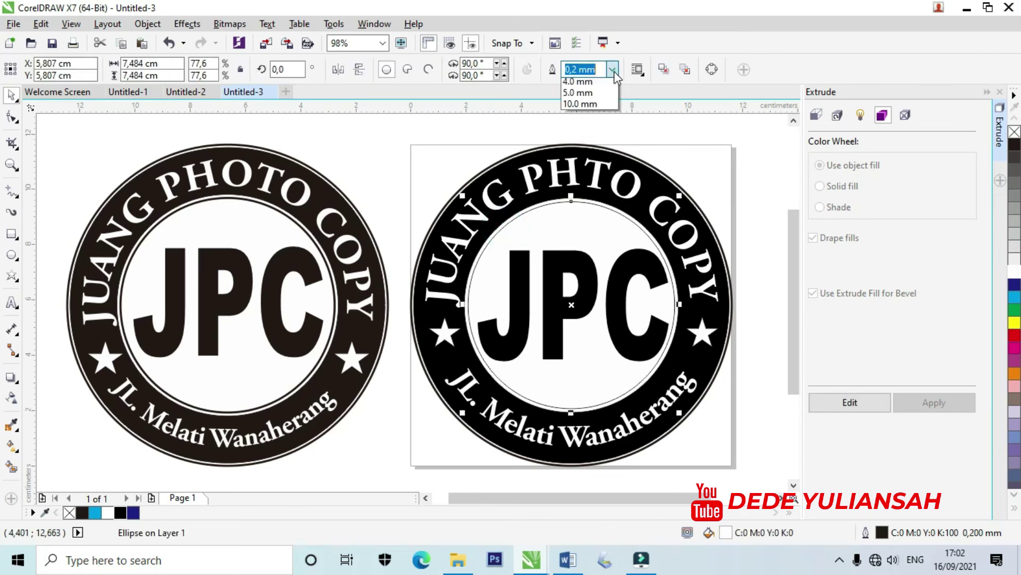
{"action": "left_click", "coordinate": [587, 141]}
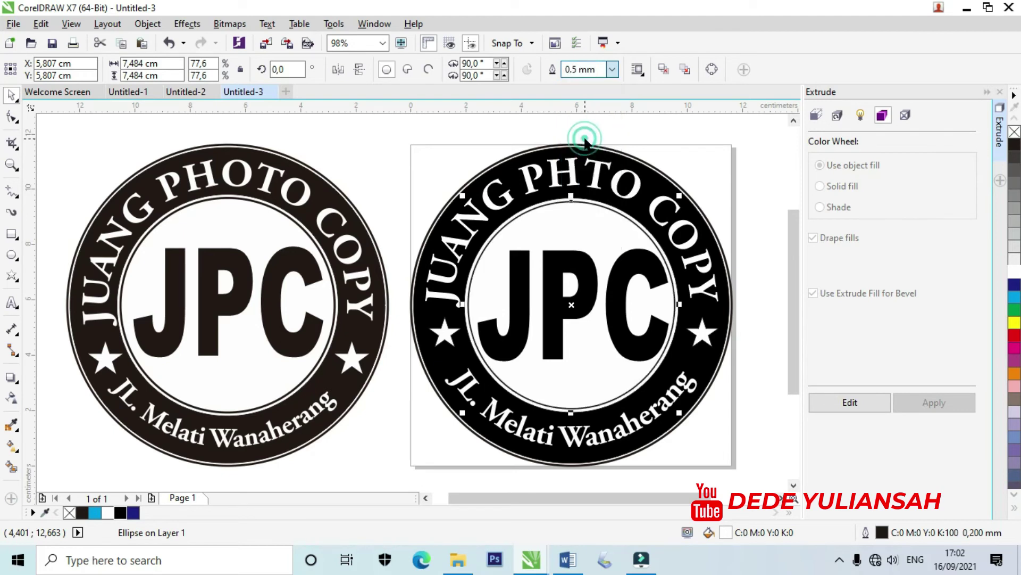
{"action": "left_click", "coordinate": [379, 152]}
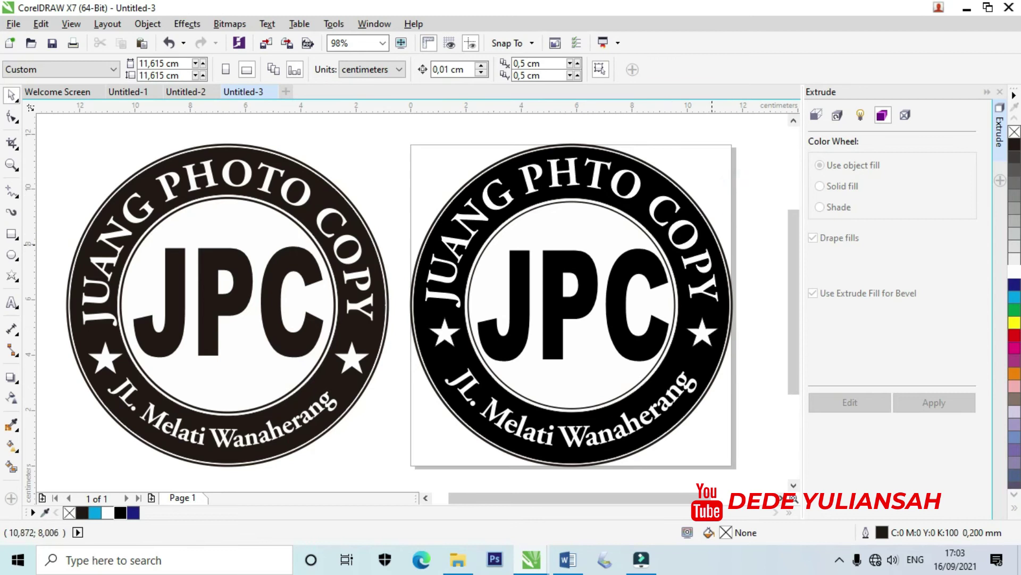
{"action": "left_click", "coordinate": [549, 270]}
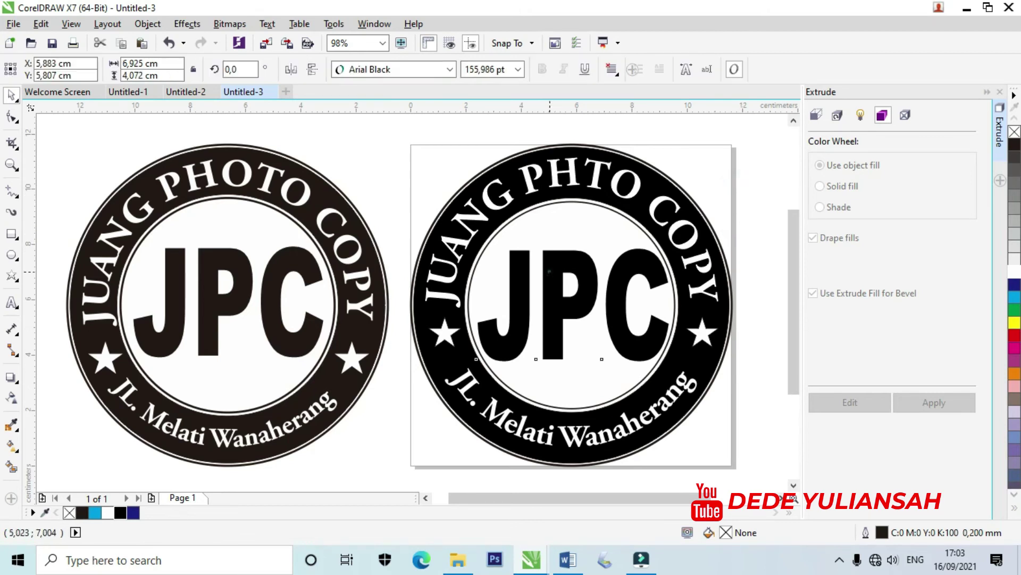
{"action": "left_click", "coordinate": [404, 160]}
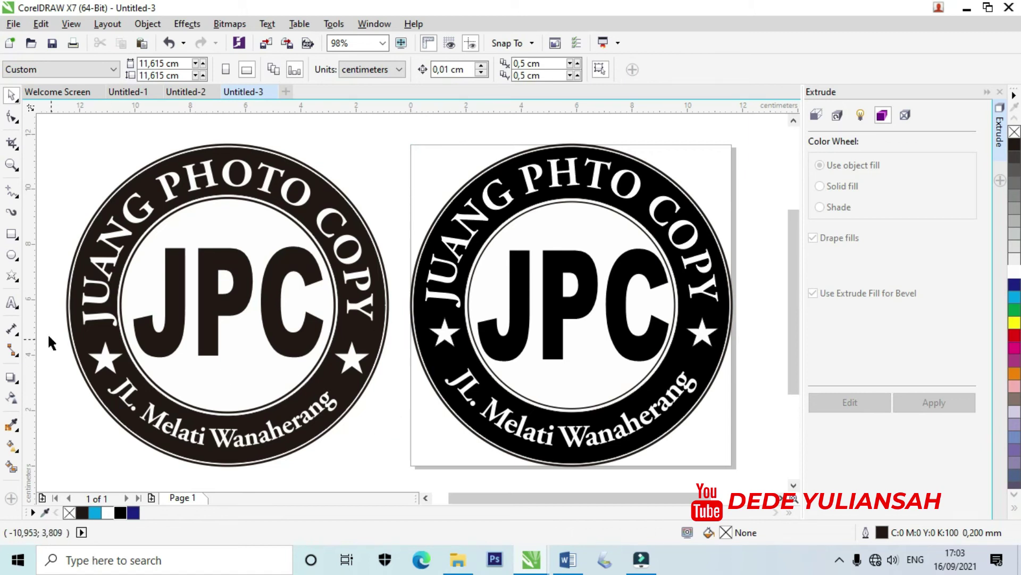
Step: Add the text "SEMOGA BERMANFAAT" in 24 pt Arial above and between the two stamps
{"action": "left_click", "coordinate": [12, 302]}
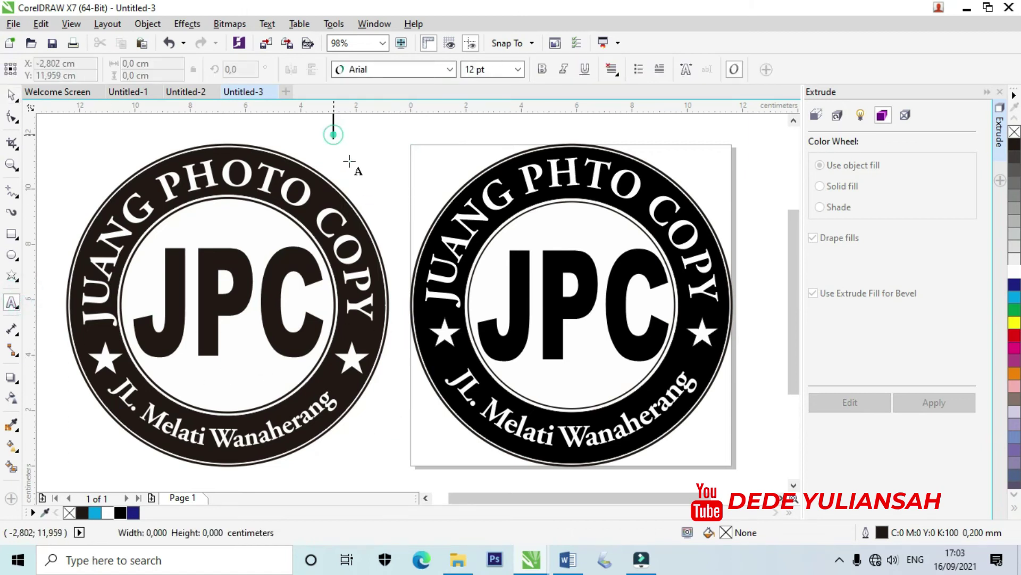
{"action": "type", "text": "DEMIKI"}
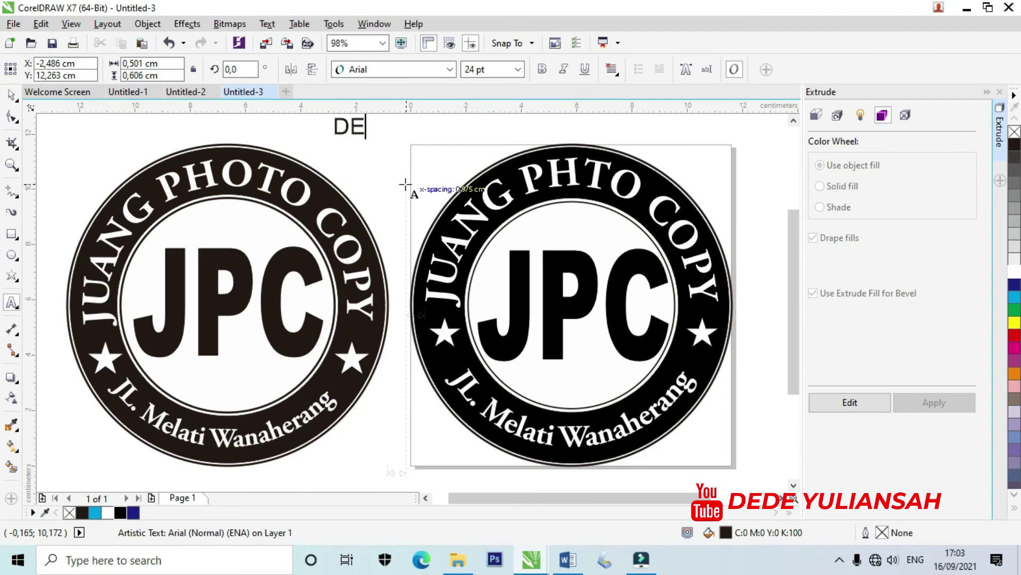
{"action": "key", "text": "BackSpace"}
{"action": "key", "text": "BackSpace"}
{"action": "key", "text": "BackSpace"}
{"action": "key", "text": "BackSpace"}
{"action": "key", "text": "BackSpace"}
{"action": "key", "text": "BackSpace"}
{"action": "type", "text": "S"}
{"action": "key", "text": "BackSpace"}
{"action": "type", "text": "SEMOGA B"}
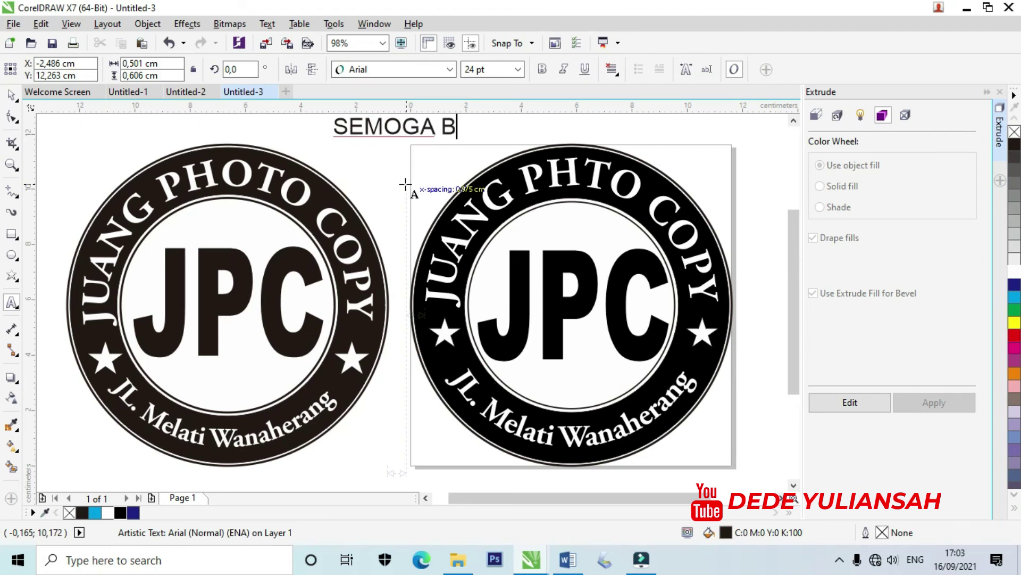
{"action": "type", "text": "ERMANFAAT"}
{"action": "key", "text": "ctrl+space"}
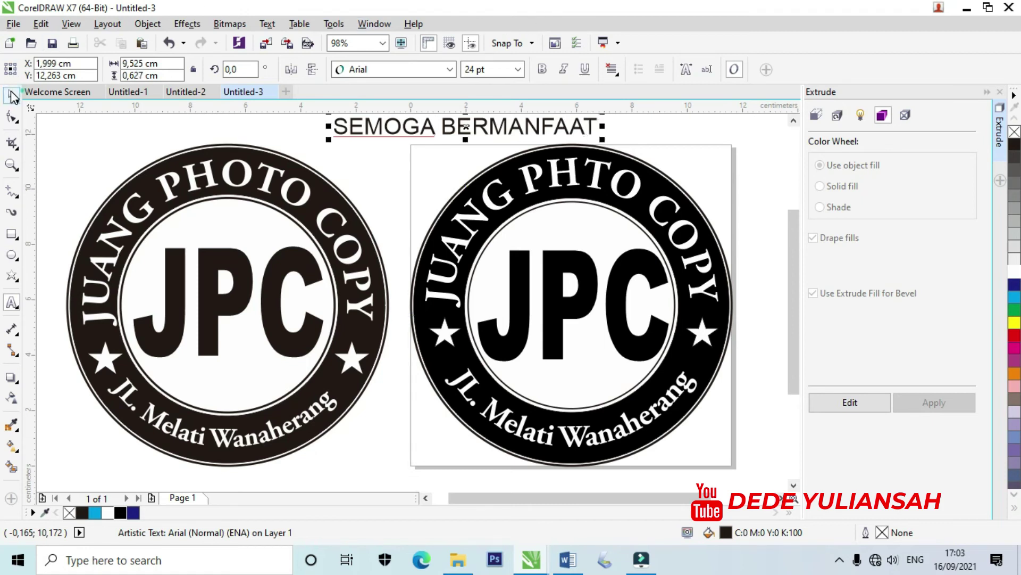
Step: Move the SEMOGA BERMANFAAT text higher and over the recreated stamp, leaving room for a line beneath it
{"action": "left_click_drag", "start_coordinate": [486, 125], "coordinate": [569, 129]}
{"action": "key", "text": "ctrl+z"}
{"action": "scroll", "coordinate": [534, 152], "scroll_direction": "down", "scroll_amount": 2}
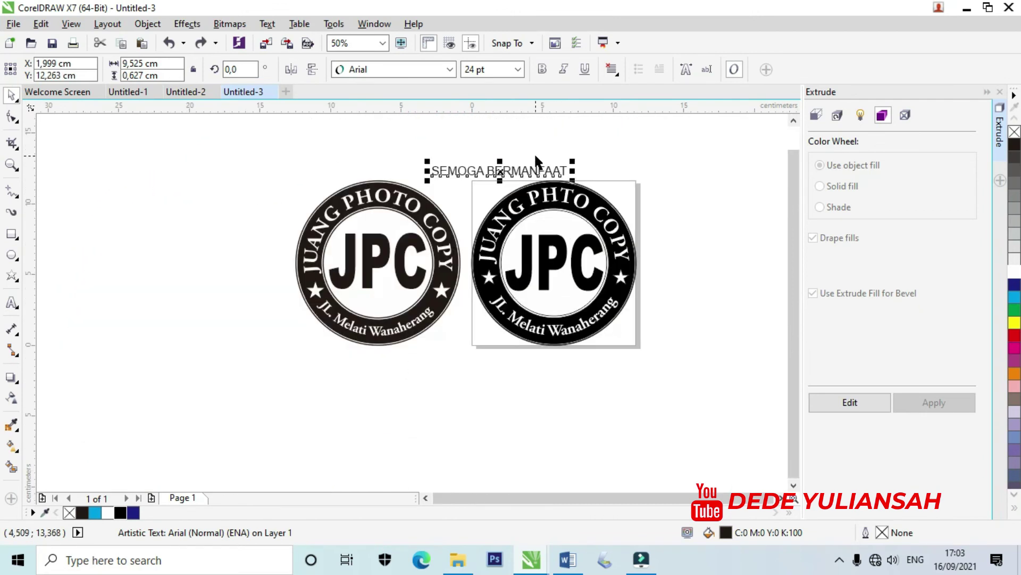
{"action": "scroll", "coordinate": [534, 152], "scroll_direction": "up", "scroll_amount": 2}
{"action": "left_click_drag", "start_coordinate": [546, 175], "coordinate": [637, 140]}
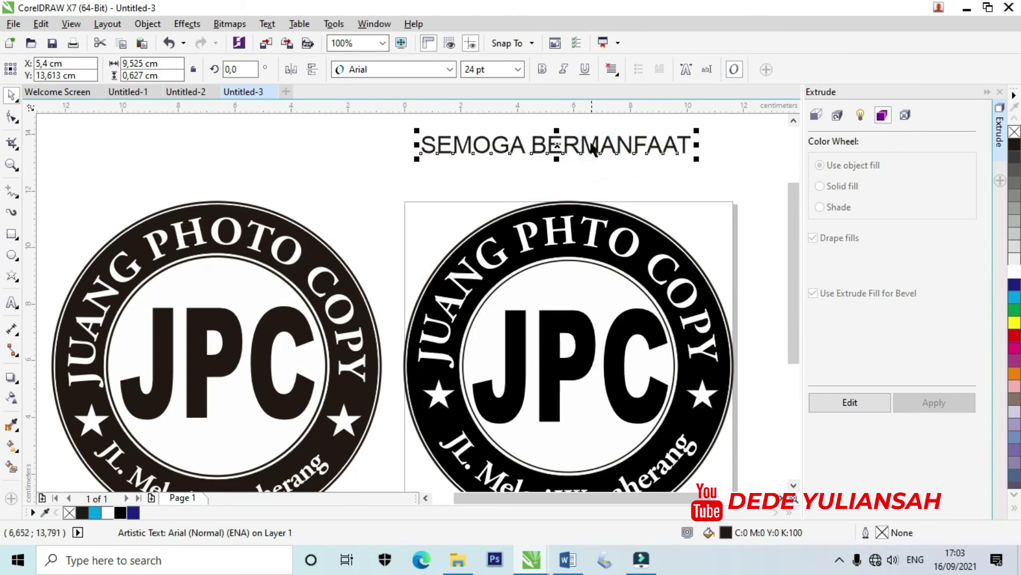
Step: Duplicate the SEMOGA BERMANFAAT text straight down as a second line above the recreated stamp
{"action": "left_click", "coordinate": [499, 126]}
{"action": "left_click", "coordinate": [539, 142]}
{"action": "left_click_drag", "start_coordinate": [540, 143], "coordinate": [540, 178]}
Step: Replace the lower copy's wording with "MOHON MAAF BILA ADA KEKURANGAN"
{"action": "double_click", "coordinate": [539, 170]}
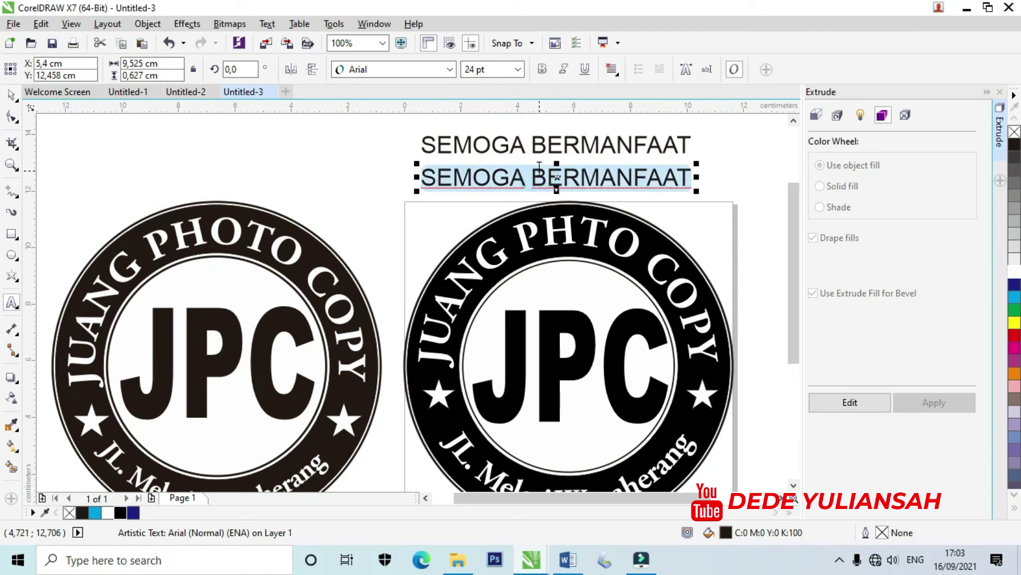
{"action": "type", "text": "DAN"}
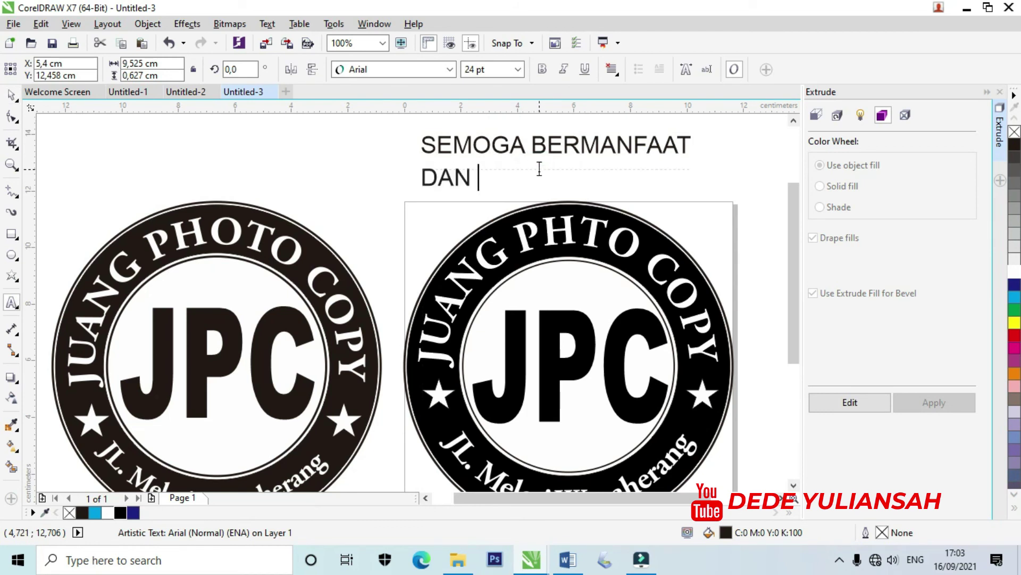
{"action": "key", "text": "BackSpace"}
{"action": "key", "text": "BackSpace"}
{"action": "key", "text": "BackSpace"}
{"action": "key", "text": "BackSpace"}
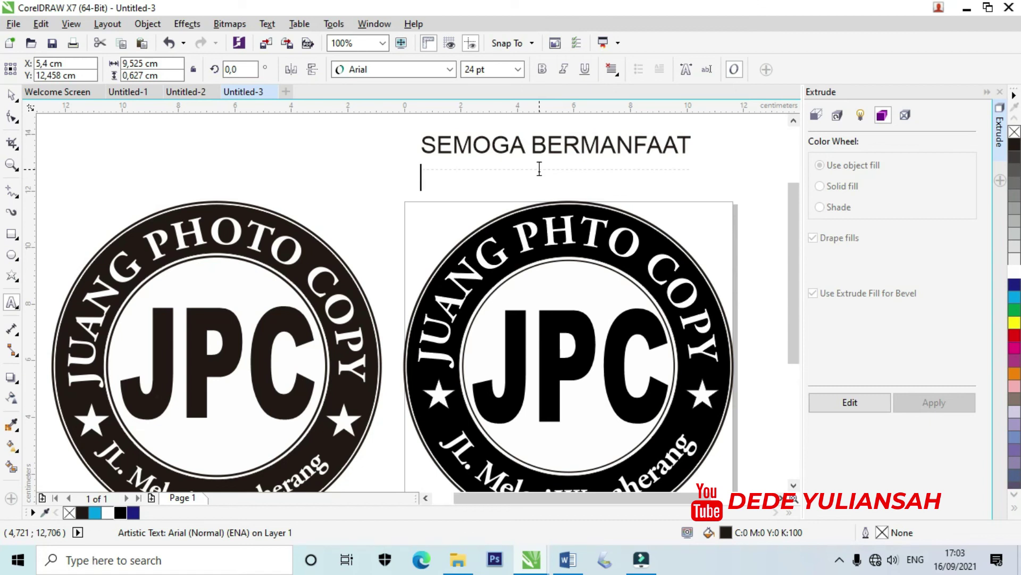
{"action": "type", "text": "MOHON M"}
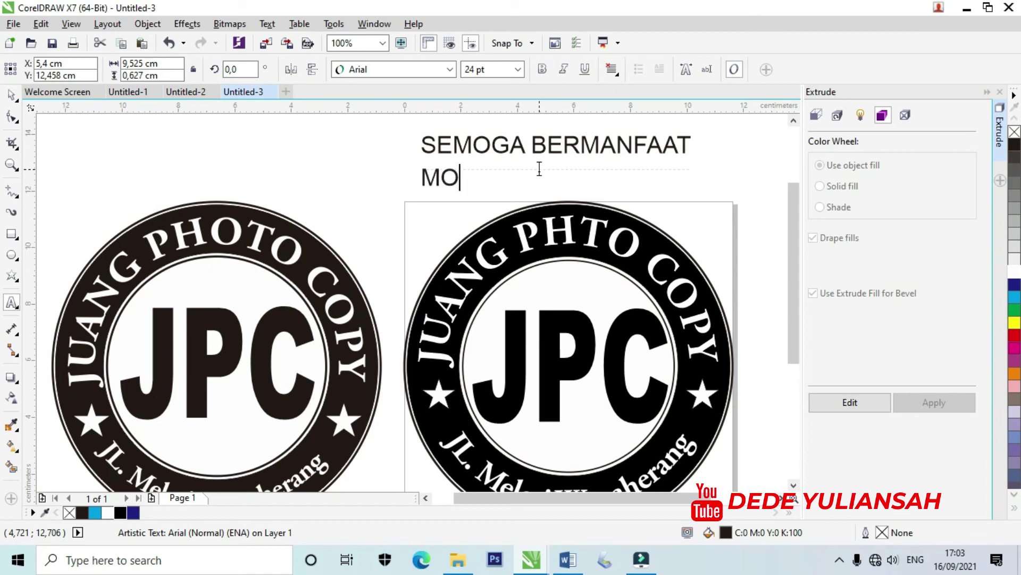
{"action": "key", "text": "BackSpace"}
{"action": "key", "text": "BackSpace"}
{"action": "type", "text": "MAAF "}
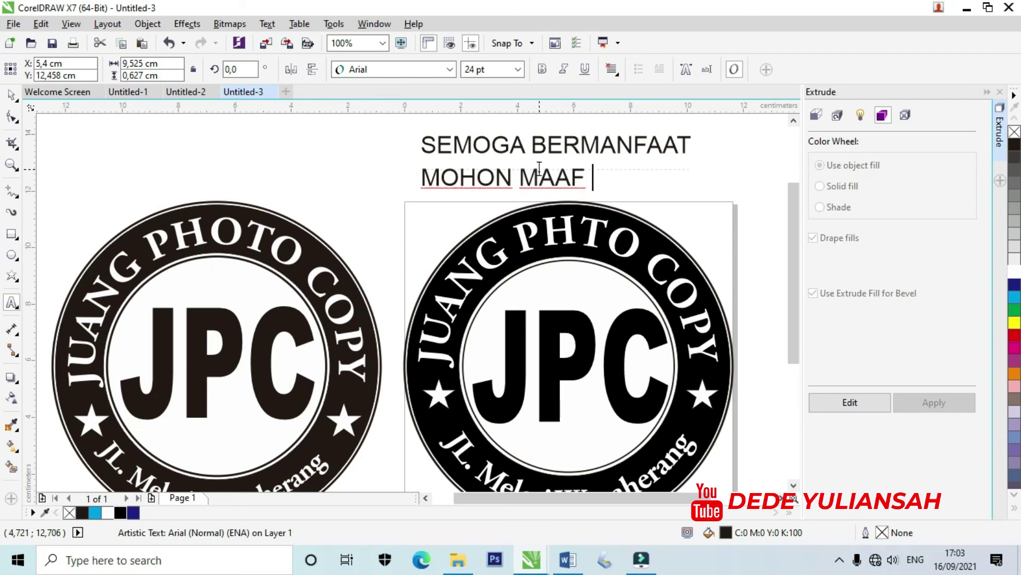
{"action": "type", "text": "BILA ADA KEKUR"}
{"action": "key", "text": "BackSpace"}
{"action": "type", "text": "URANA"}
{"action": "key", "text": "BackSpace"}
{"action": "type", "text": "GAN"}
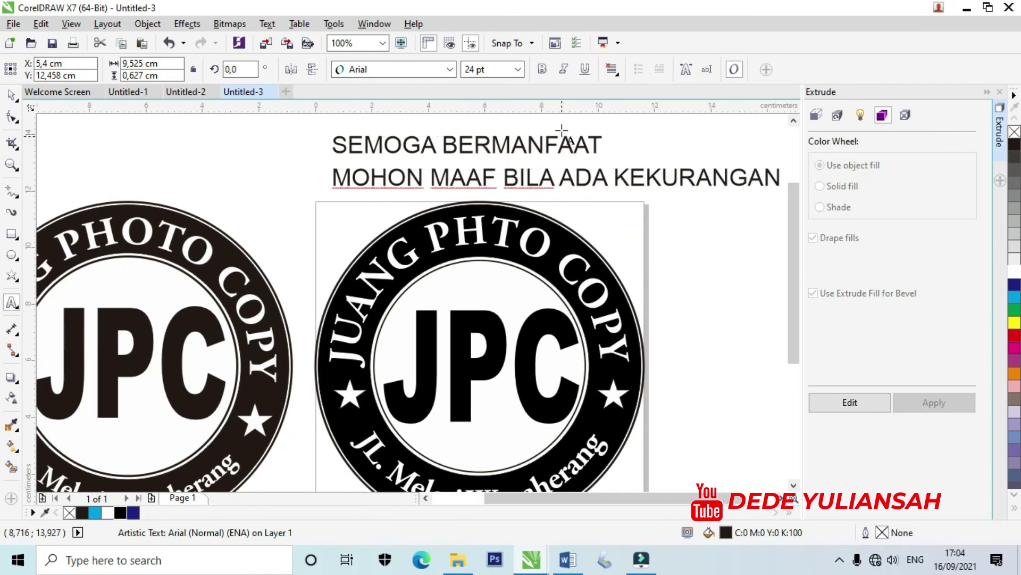
Step: Shift the MOHON MAAF BILA ADA KEKURANGAN line sideways so it sits roughly centred under the first line
{"action": "left_click", "coordinate": [11, 95]}
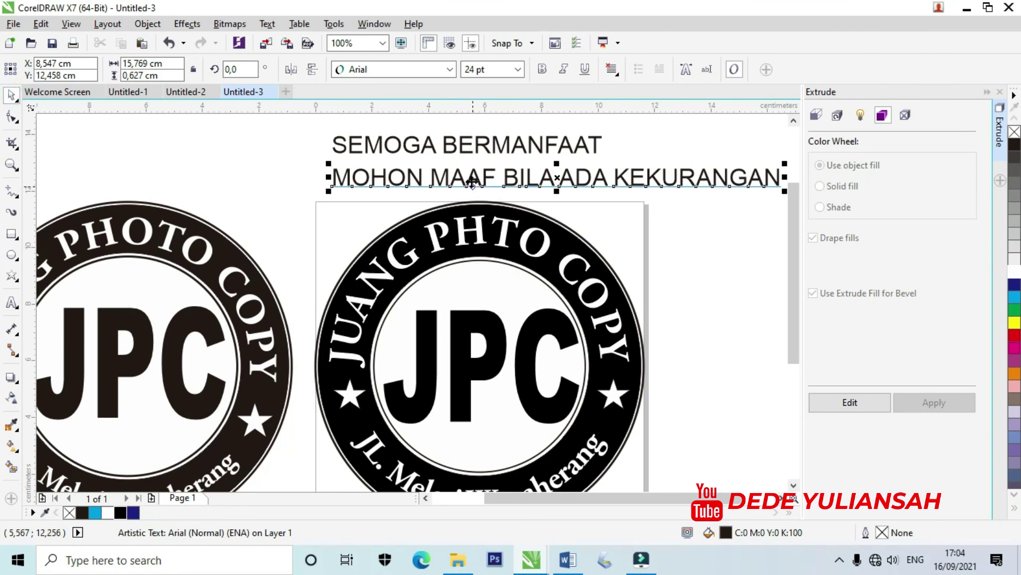
{"action": "left_click_drag", "start_coordinate": [489, 178], "coordinate": [379, 175]}
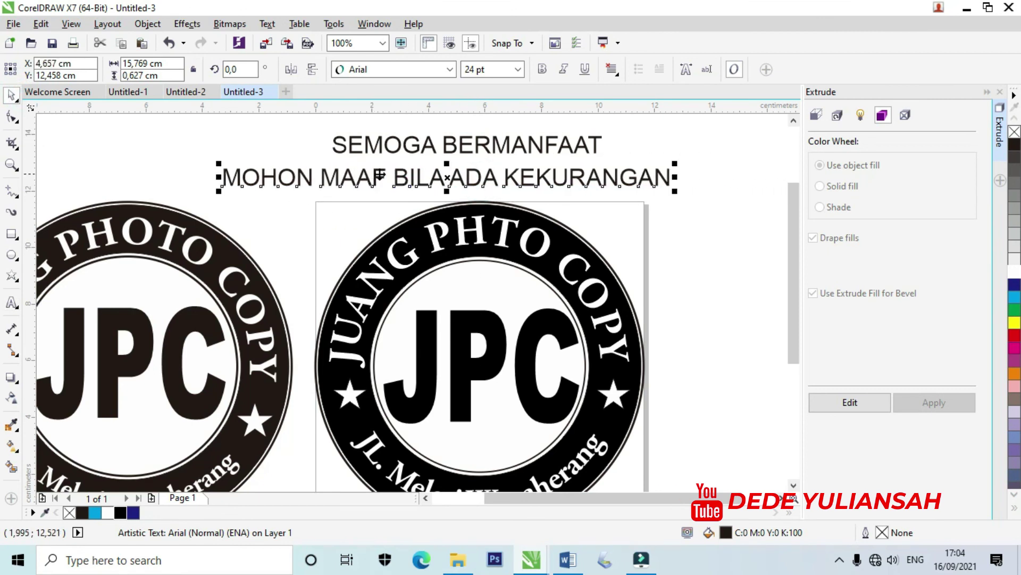
Step: Compare the recreated stamp with the original up close and as a whole, together with the message lines above
{"action": "scroll", "coordinate": [379, 175], "scroll_direction": "down", "scroll_amount": 2}
{"action": "scroll", "coordinate": [316, 277], "scroll_direction": "up", "scroll_amount": 2}
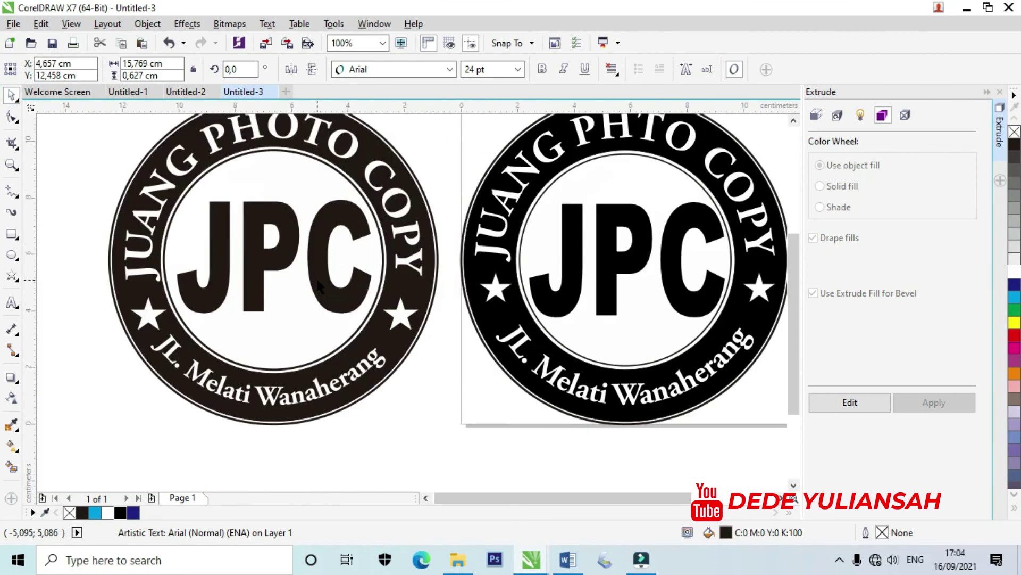
{"action": "scroll", "coordinate": [316, 277], "scroll_direction": "down", "scroll_amount": 2}
{"action": "scroll", "coordinate": [361, 228], "scroll_direction": "up", "scroll_amount": 2}
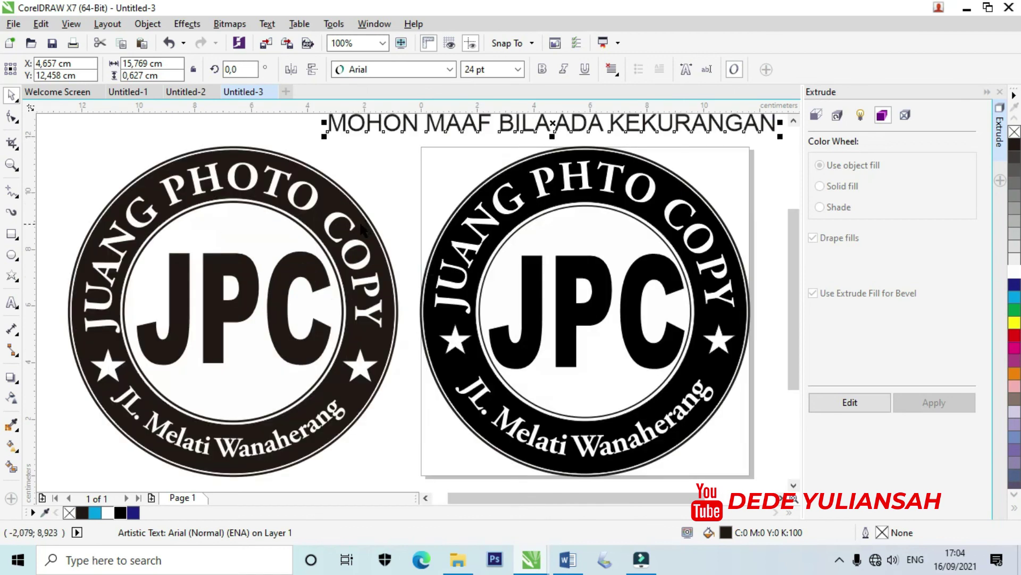
{"action": "left_click", "coordinate": [264, 124]}
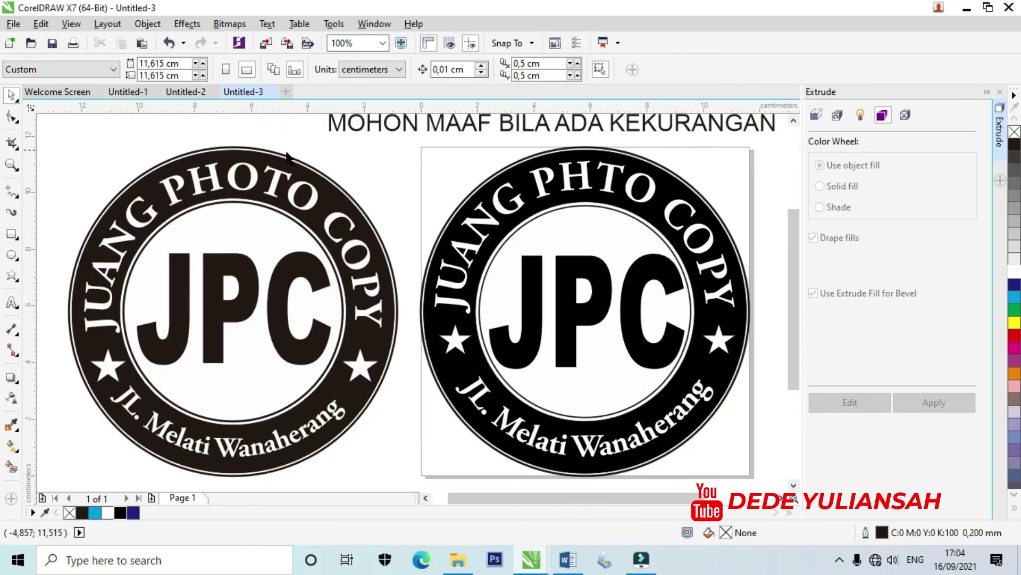
{"action": "scroll", "coordinate": [389, 256], "scroll_direction": "down", "scroll_amount": 2}
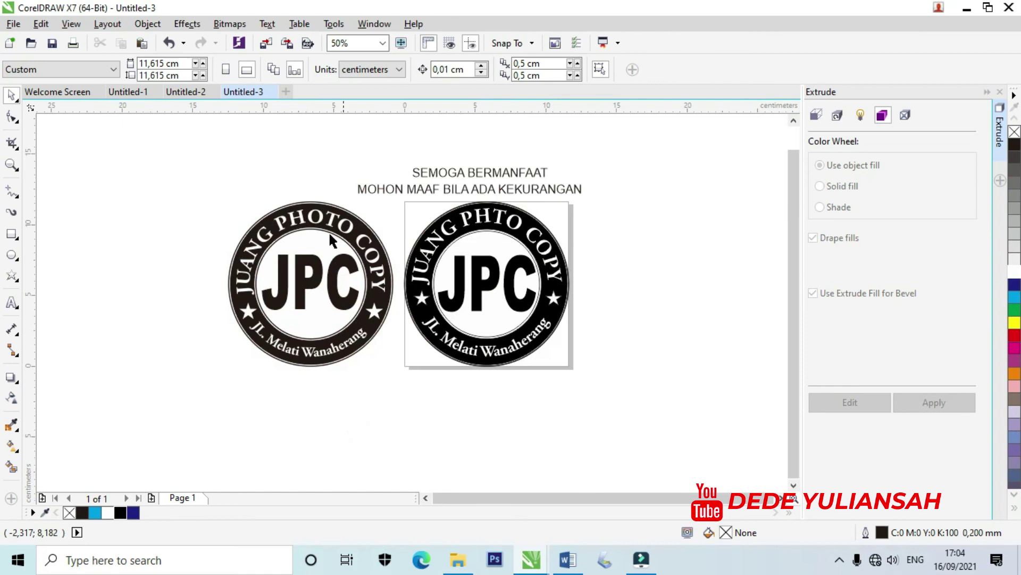
{"action": "scroll", "coordinate": [333, 232], "scroll_direction": "up", "scroll_amount": 2}
{"action": "scroll", "coordinate": [412, 200], "scroll_direction": "down", "scroll_amount": 2}
Step: Delete both message lines above the stamps
{"action": "left_click_drag", "start_coordinate": [360, 121], "coordinate": [648, 197]}
{"action": "key", "text": "Delete"}
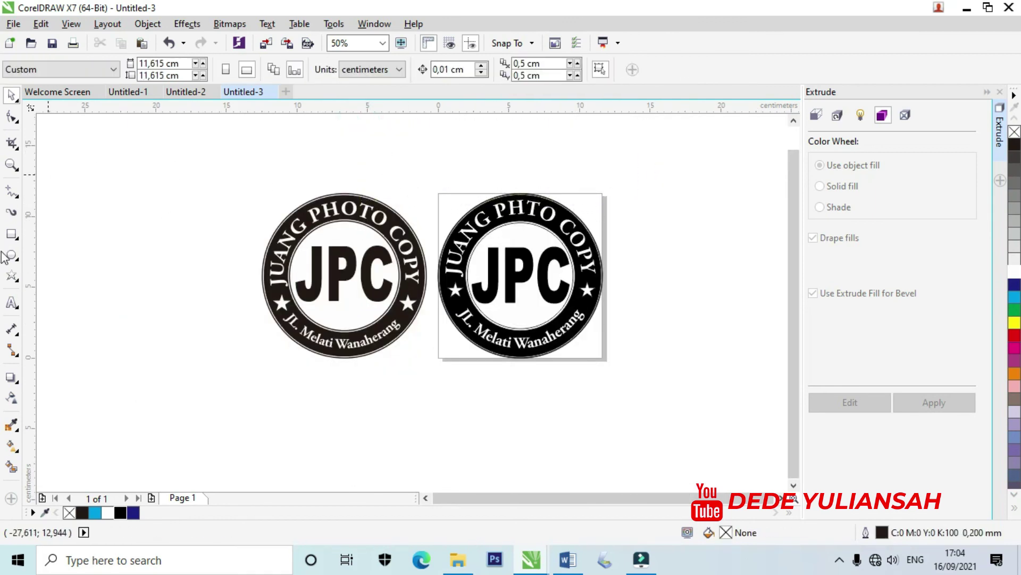
Step: Zoom in to frame both stamps side by side
{"action": "left_click", "coordinate": [11, 164]}
{"action": "left_click_drag", "start_coordinate": [253, 171], "coordinate": [648, 386]}
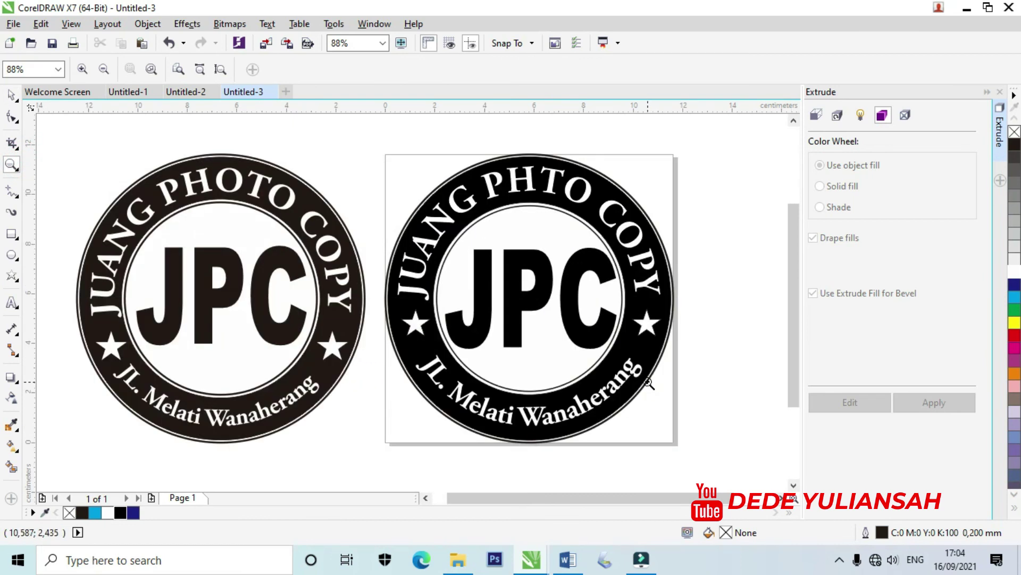